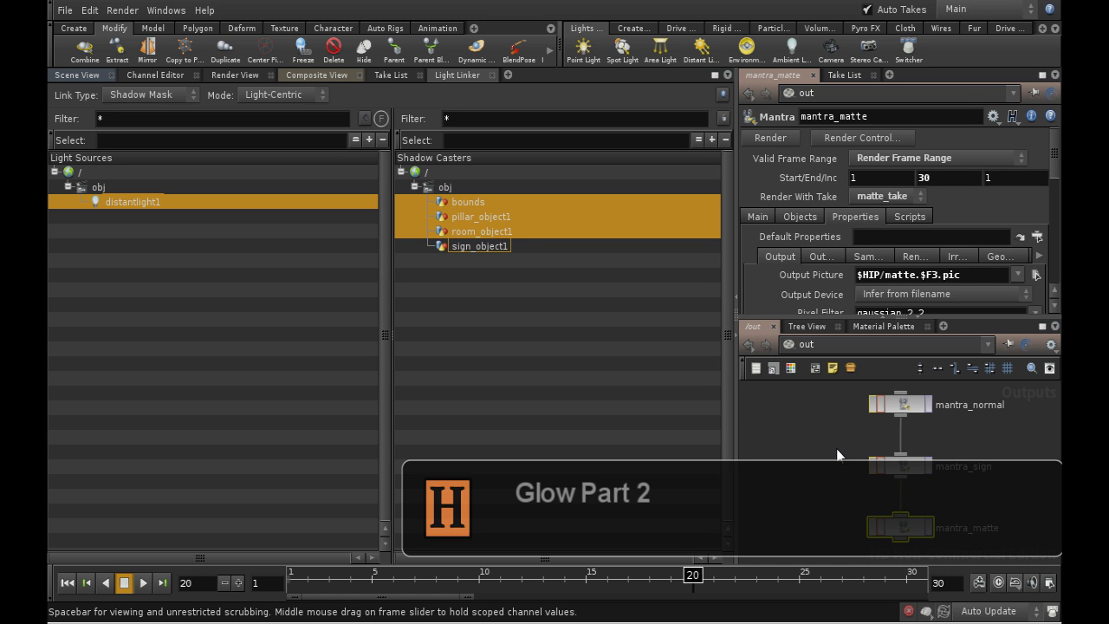
Switch the network view to /img and rename the comp1 network to 'glow'.
{"action": "left_click", "coordinate": [820, 347]}
{"action": "left_click", "coordinate": [842, 388]}
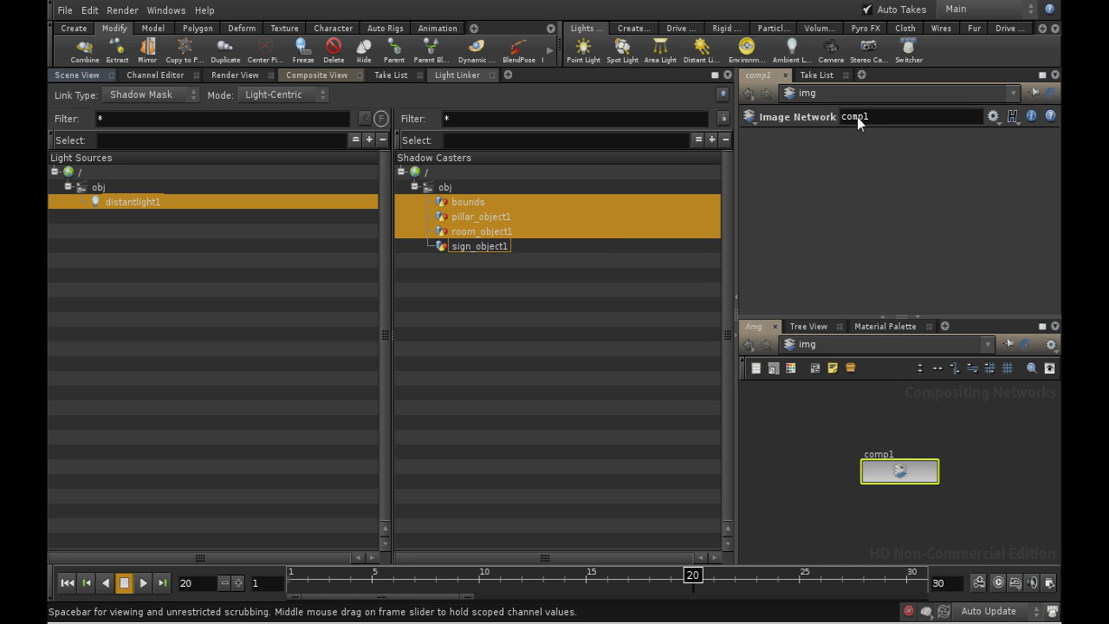
{"action": "type", "text": "glow"}
{"action": "key", "text": "Return"}
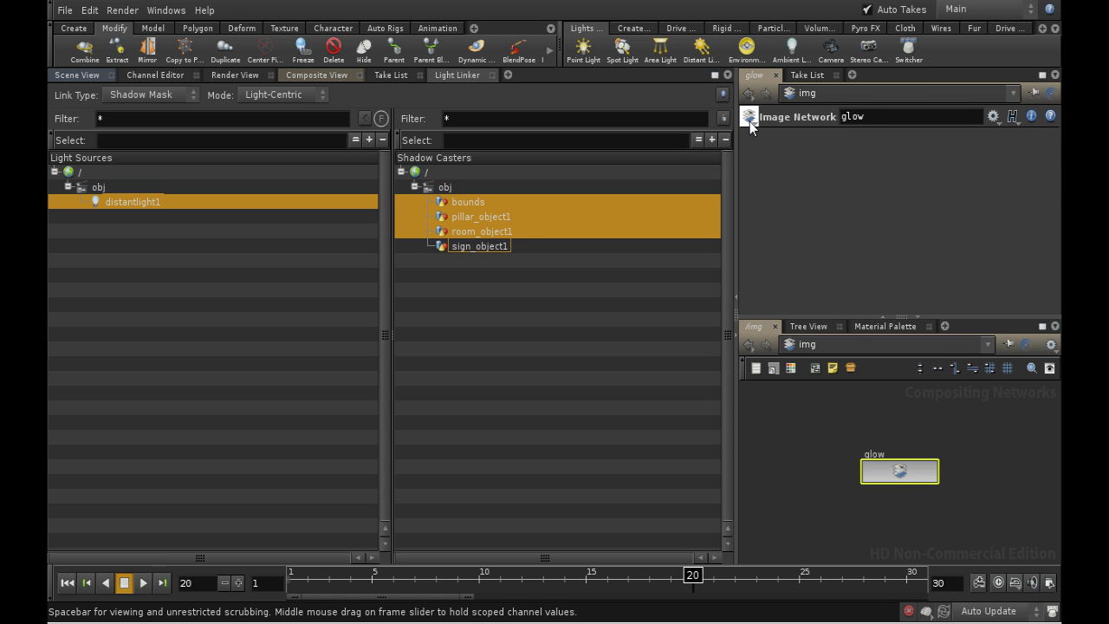
Inside the glow network, show the Composite View and place a new File image node.
{"action": "double_click", "coordinate": [902, 473]}
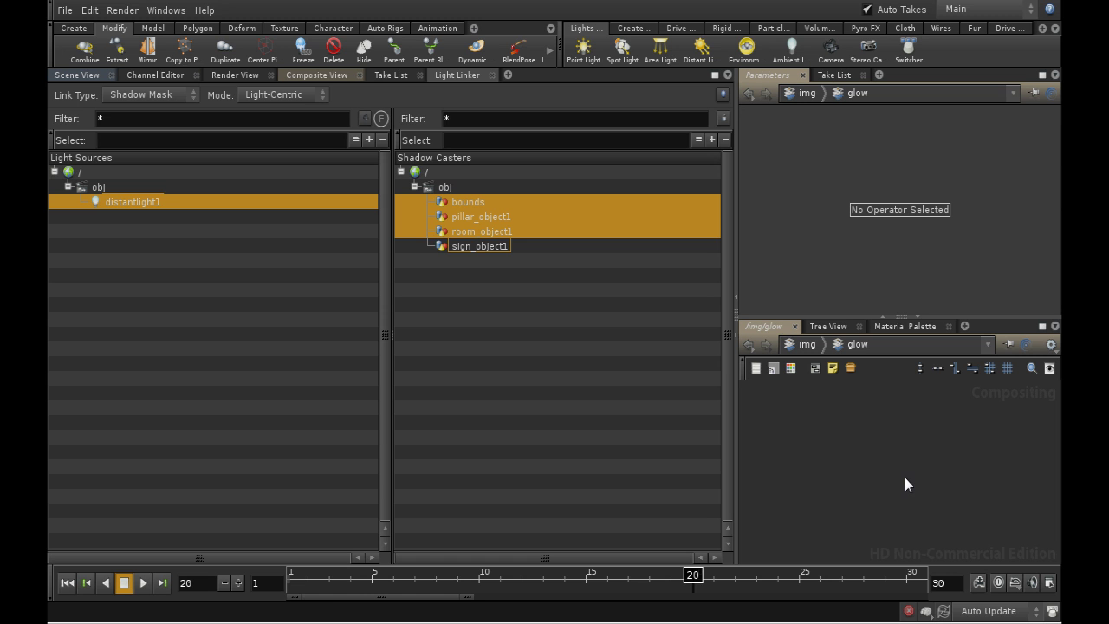
{"action": "left_click", "coordinate": [311, 75]}
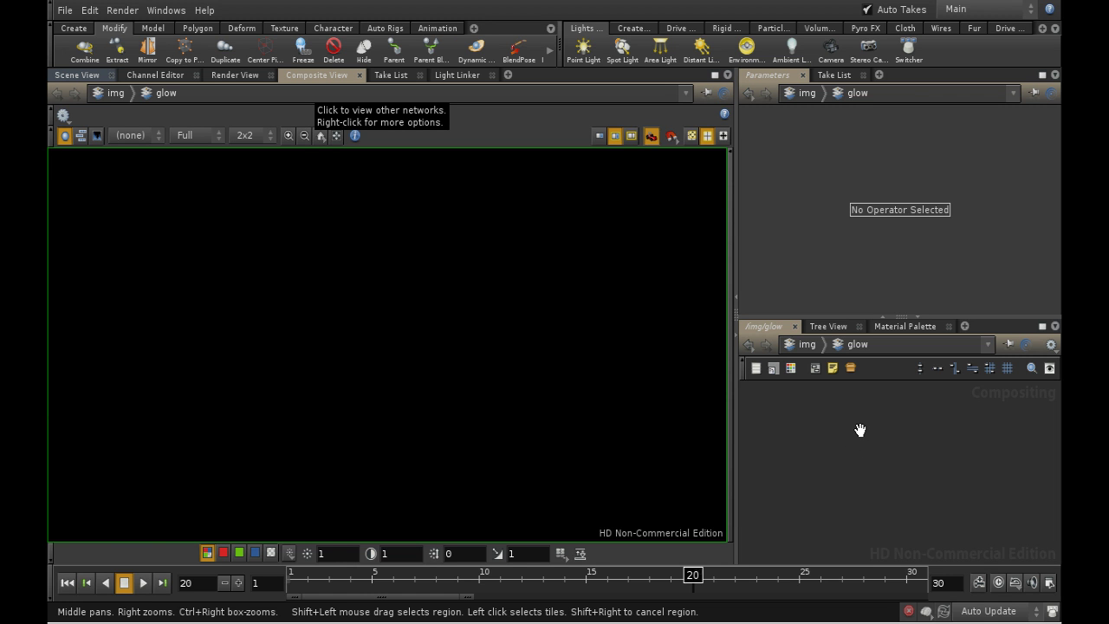
{"action": "key", "text": "Tab"}
{"action": "type", "text": "fi"}
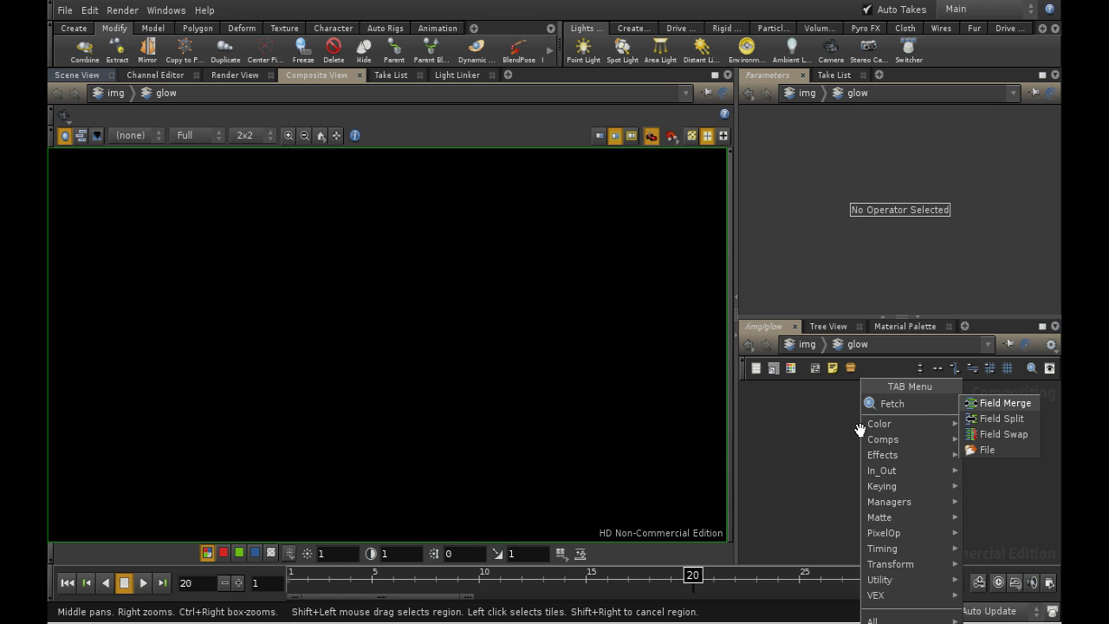
{"action": "left_click", "coordinate": [985, 449]}
{"action": "left_click", "coordinate": [915, 448]}
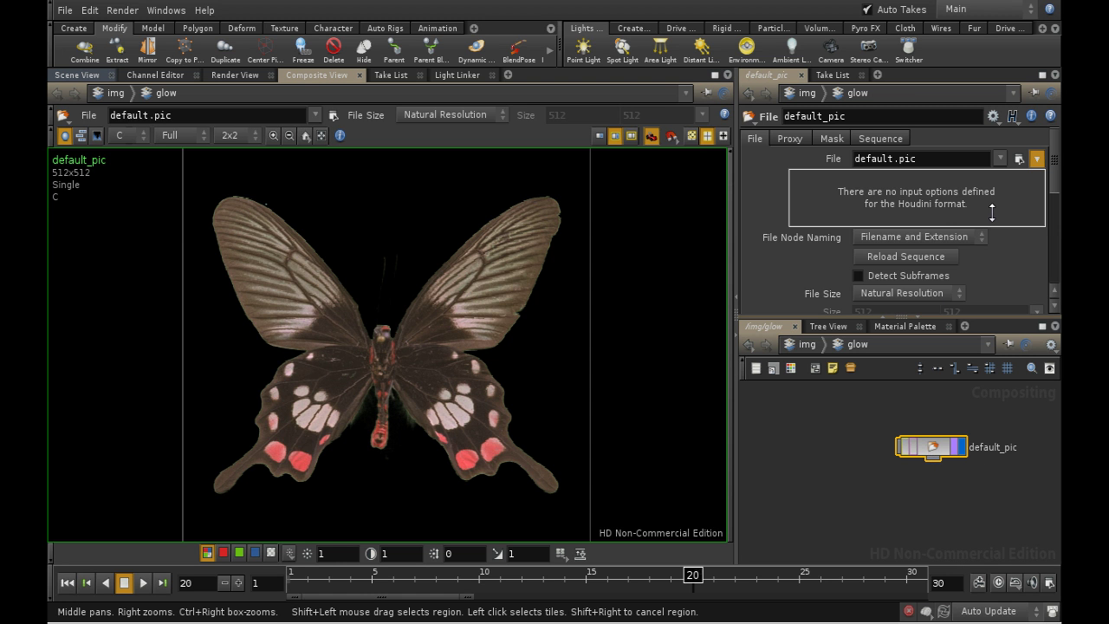
Load the $HIP/normal.$F3.picnc sequence into the File node.
{"action": "left_click", "coordinate": [1020, 158]}
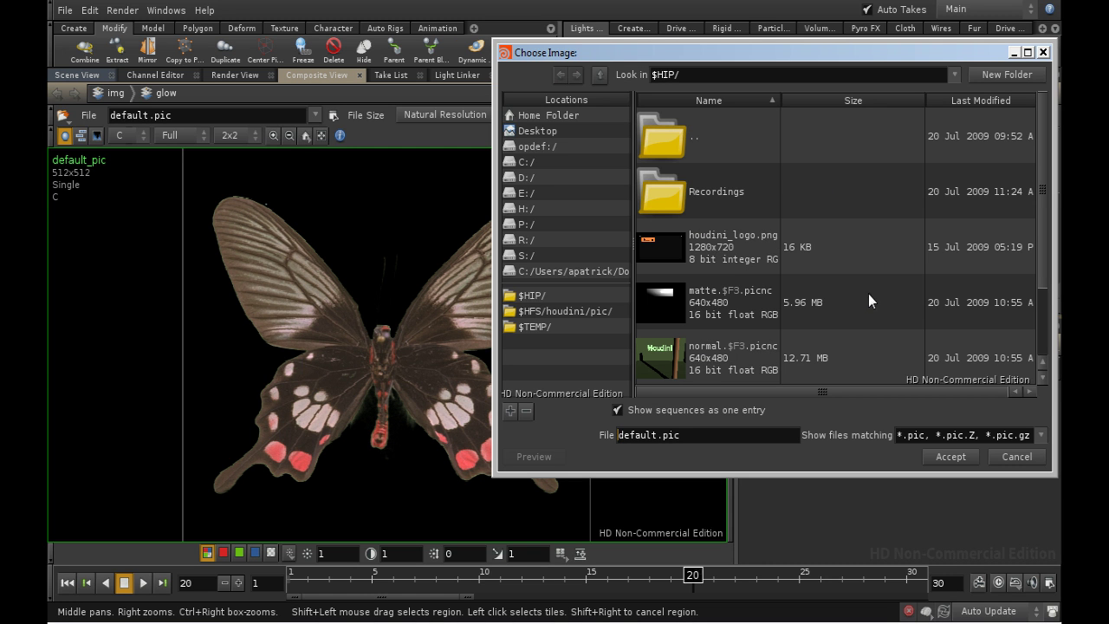
{"action": "left_click", "coordinate": [547, 295]}
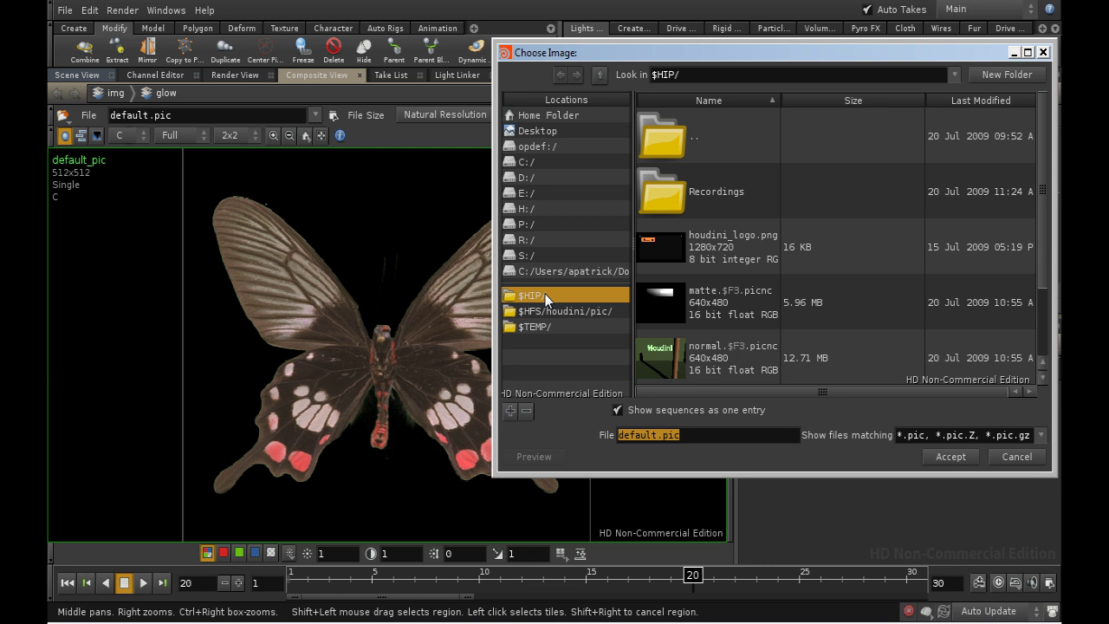
{"action": "left_click", "coordinate": [847, 335]}
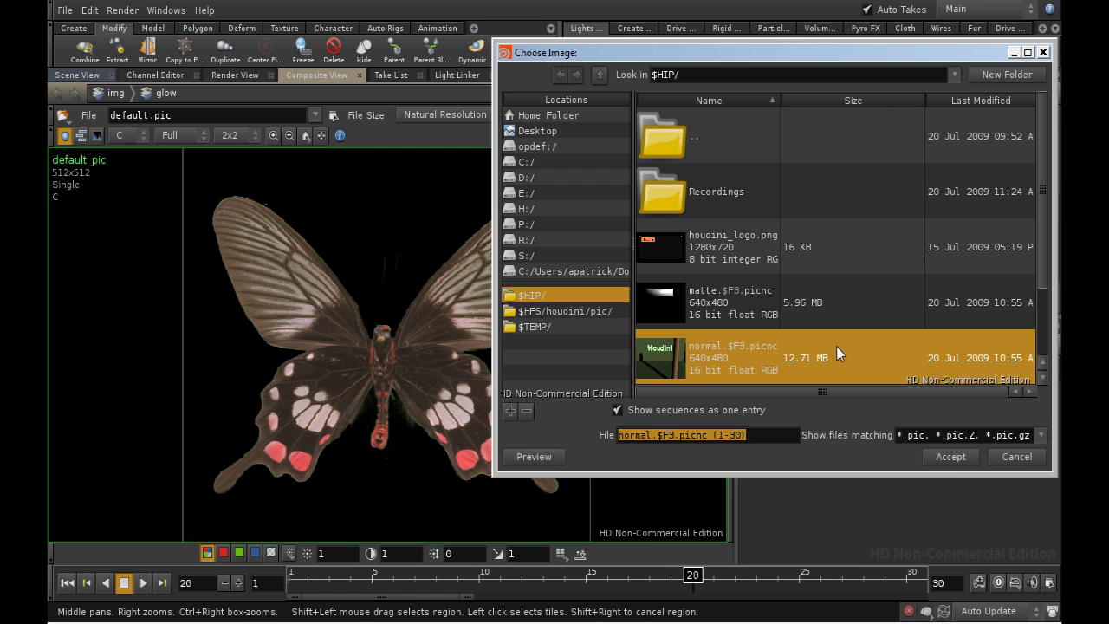
{"action": "left_click", "coordinate": [950, 457]}
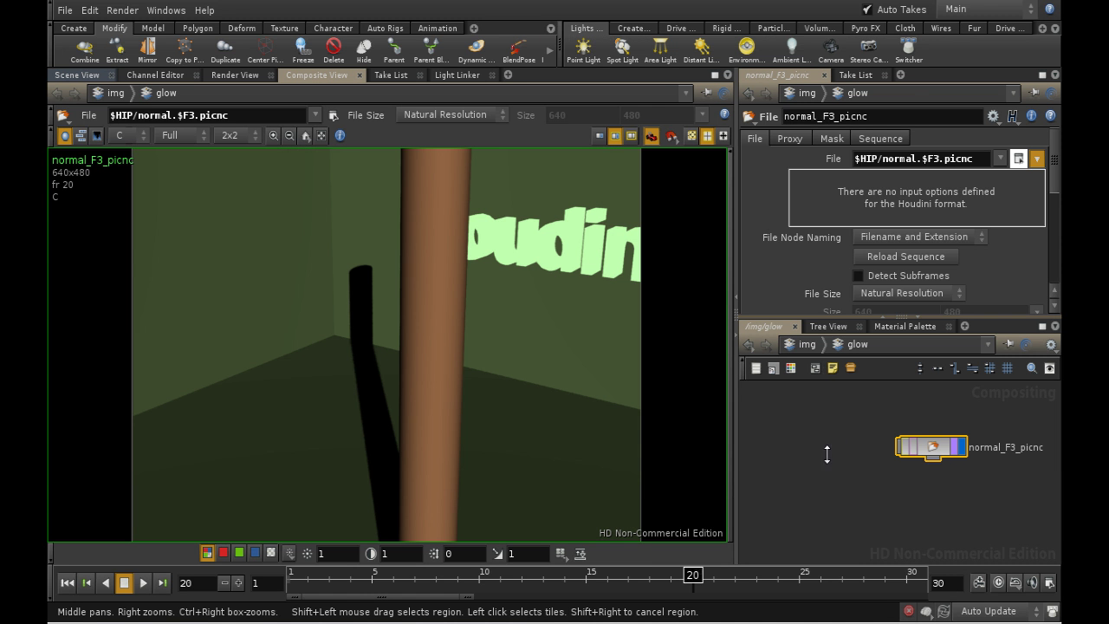
Scrub back to frame 1, toggle bypass on and off, and move normal_F3_picnc left and up.
{"action": "left_click_drag", "start_coordinate": [695, 580], "coordinate": [293, 597]}
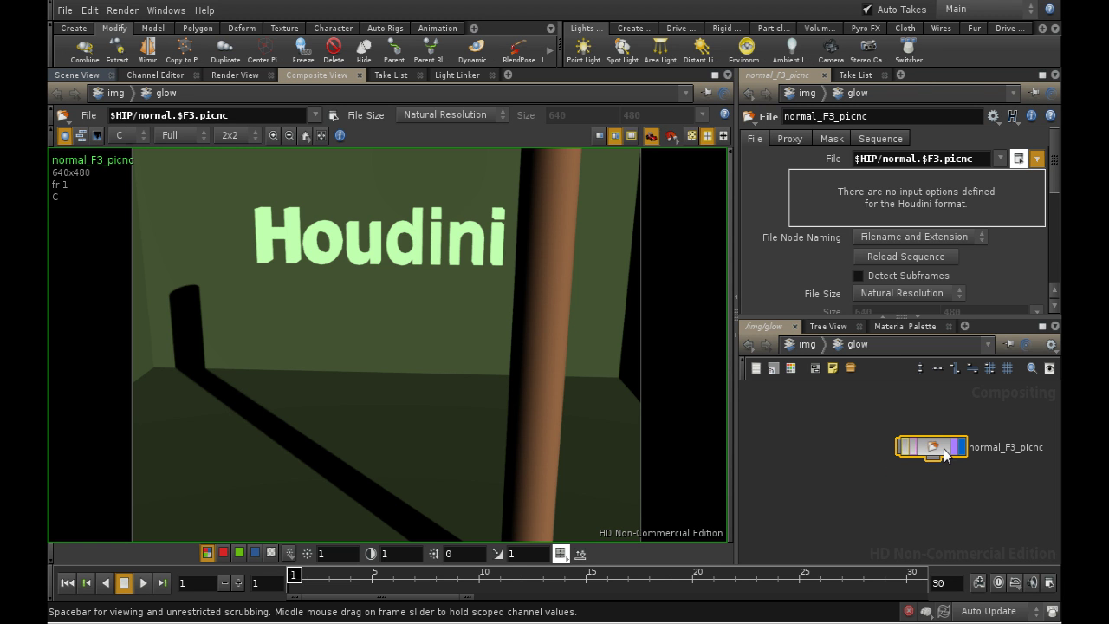
{"action": "left_click_drag", "start_coordinate": [936, 442], "coordinate": [857, 442]}
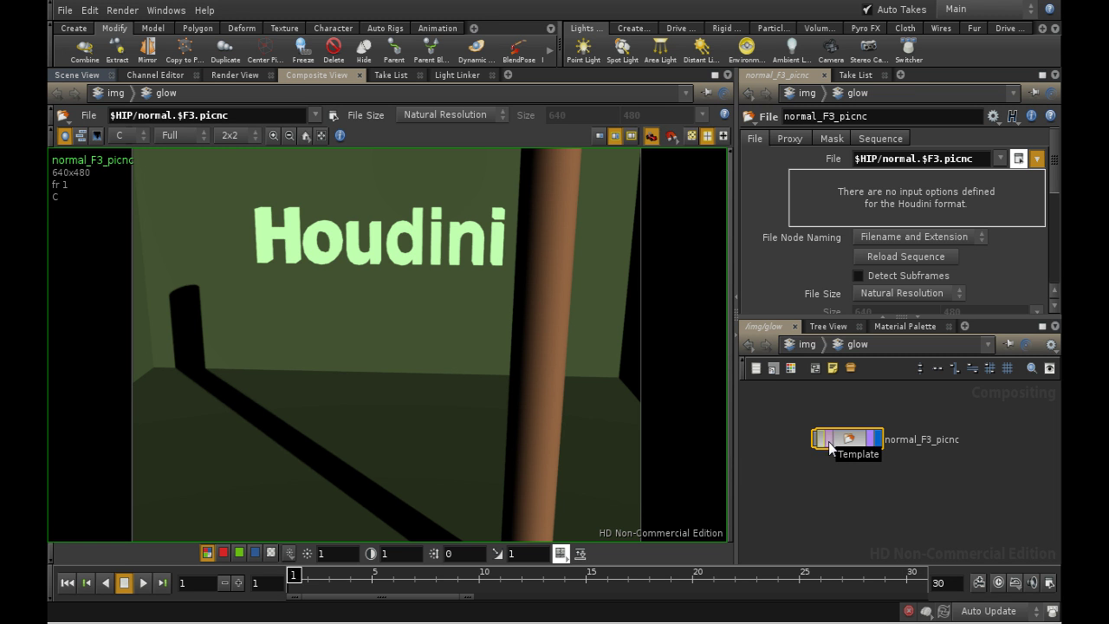
{"action": "left_click", "coordinate": [819, 440]}
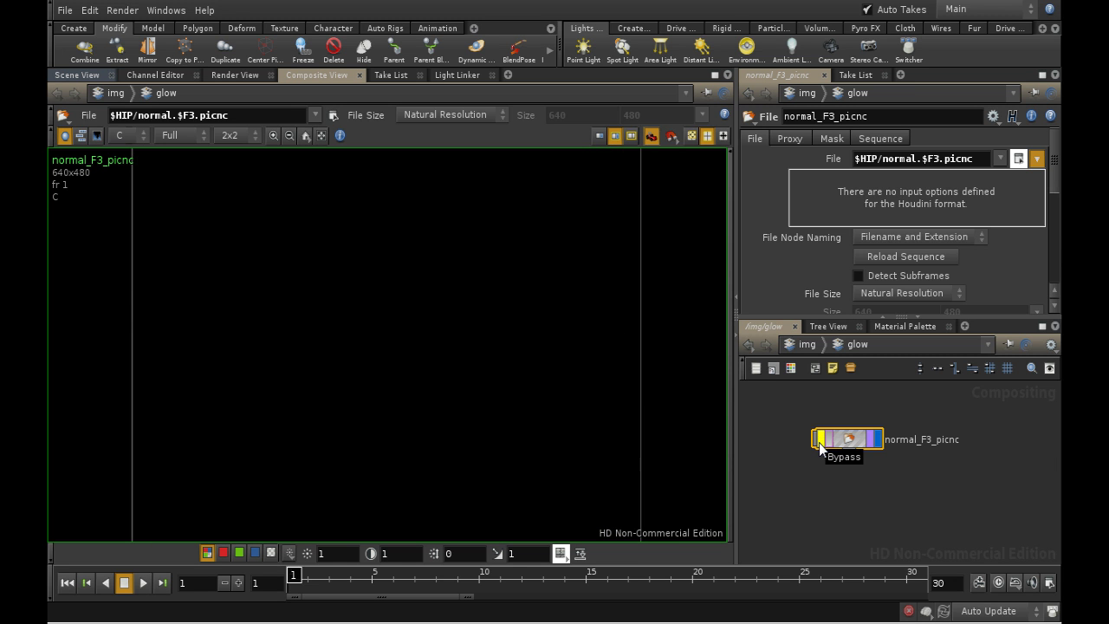
{"action": "left_click", "coordinate": [820, 442]}
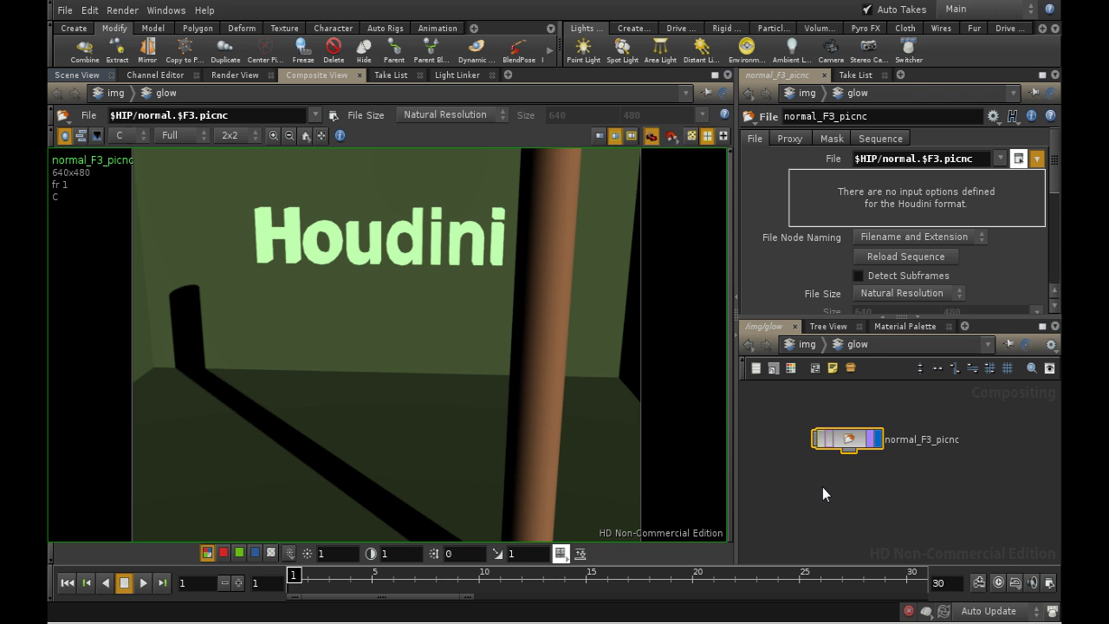
{"action": "left_click_drag", "start_coordinate": [849, 442], "coordinate": [804, 432]}
Add a second File node to the right, loading $HIP/sign.$F3.picnc.
{"action": "key", "text": "Tab"}
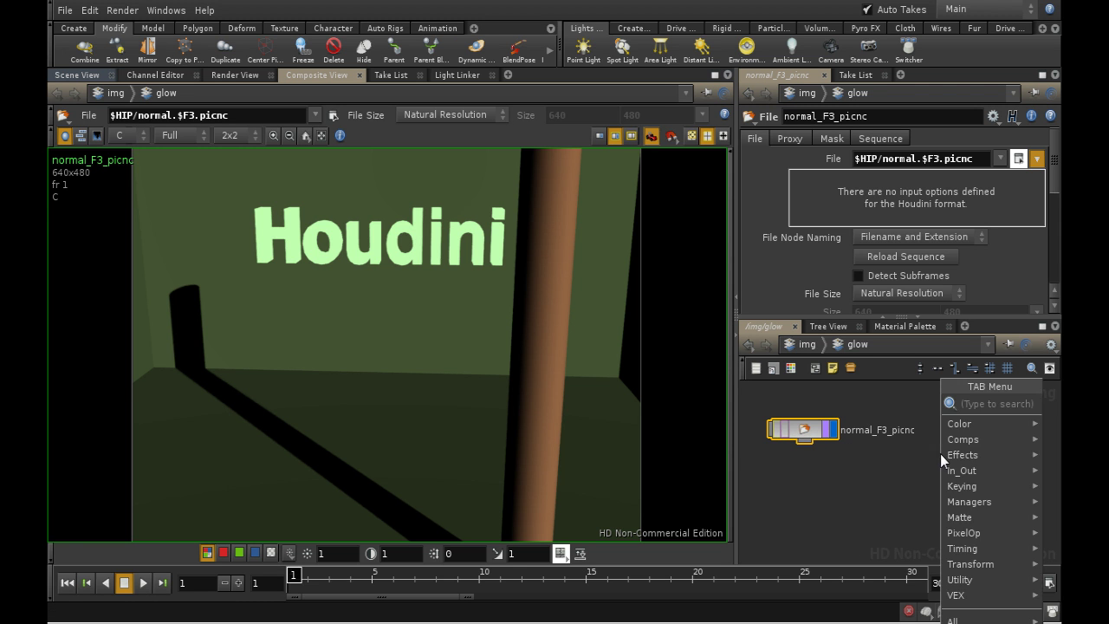
{"action": "type", "text": "f"}
{"action": "left_click", "coordinate": [802, 493]}
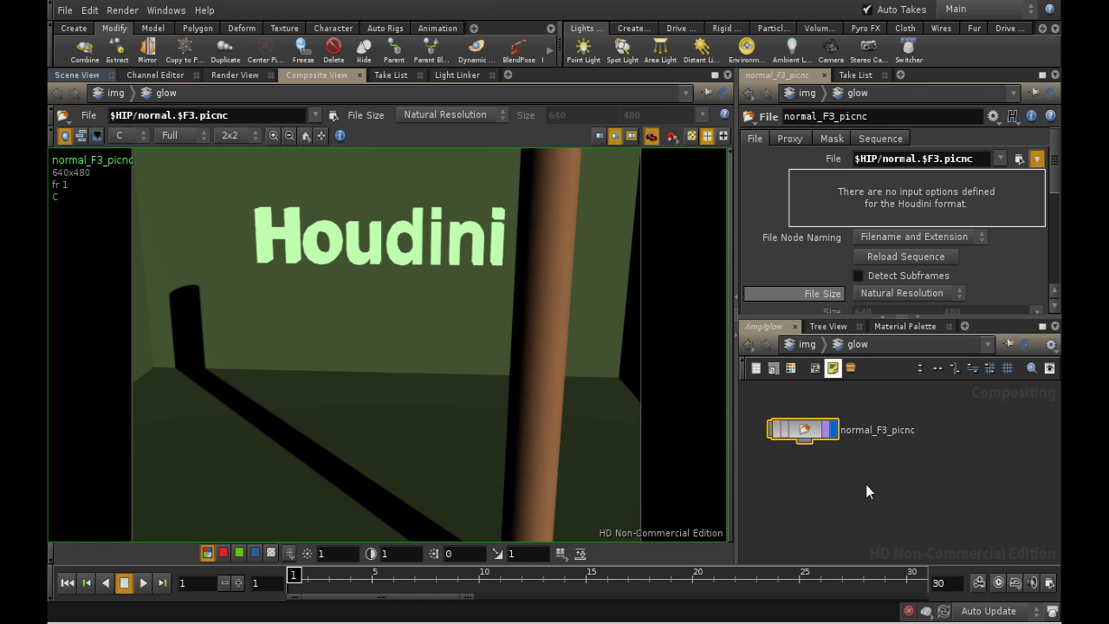
{"action": "key", "text": "Tab"}
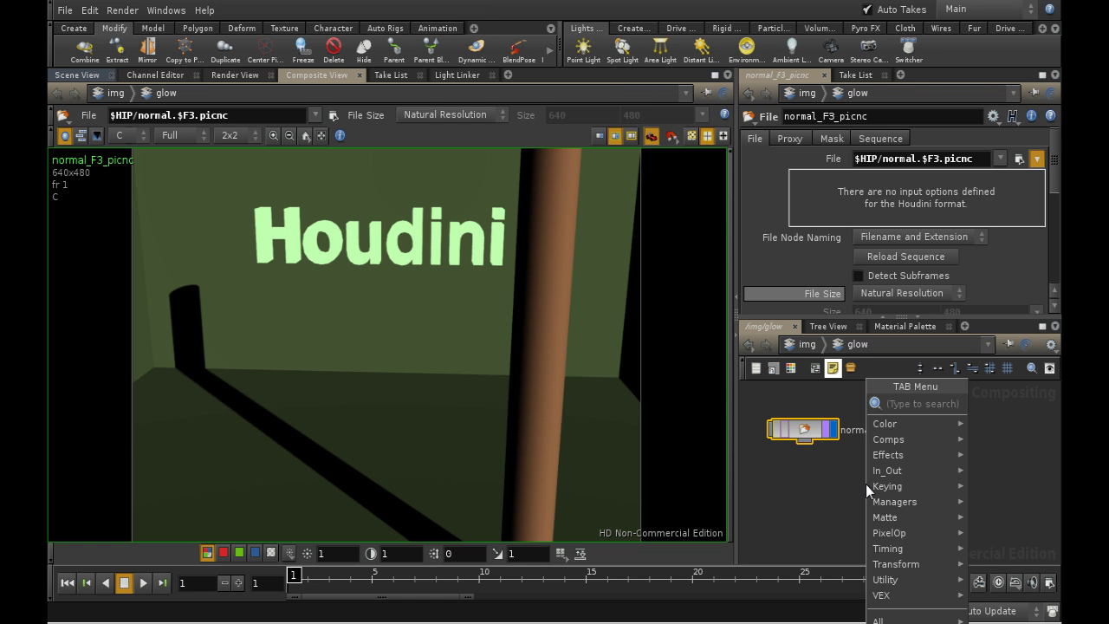
{"action": "type", "text": "File"}
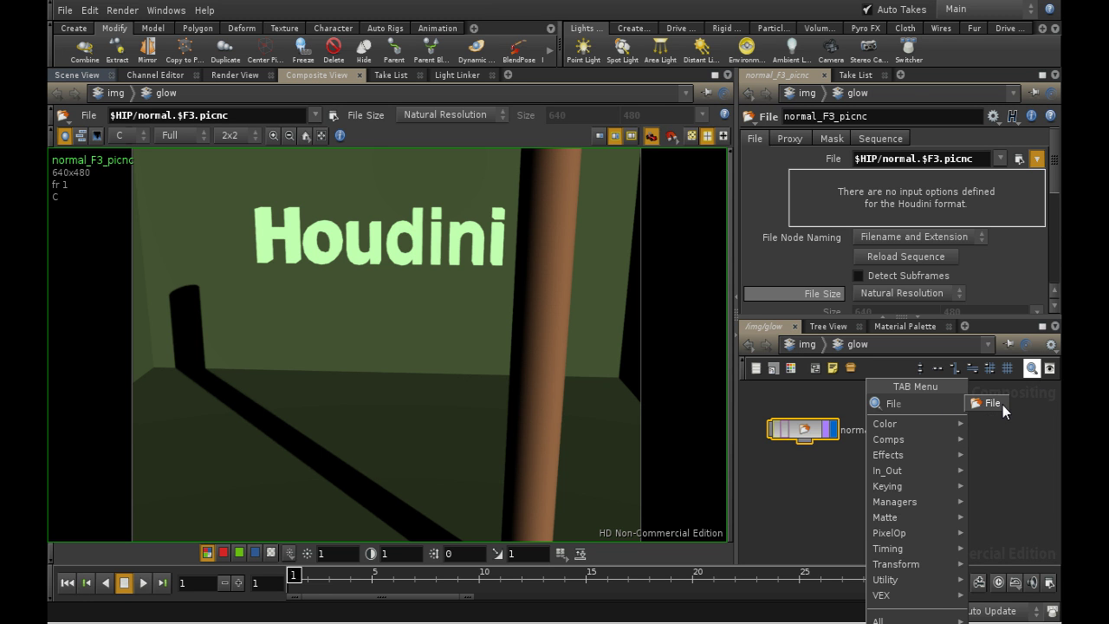
{"action": "left_click", "coordinate": [1001, 404]}
{"action": "left_click", "coordinate": [987, 435]}
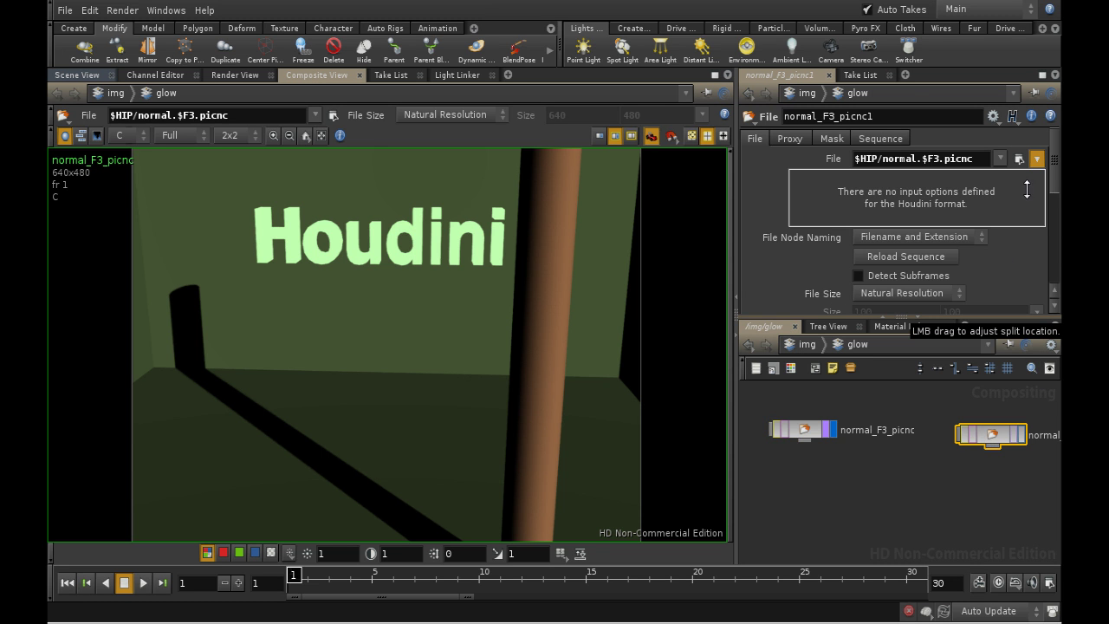
{"action": "left_click", "coordinate": [1019, 158]}
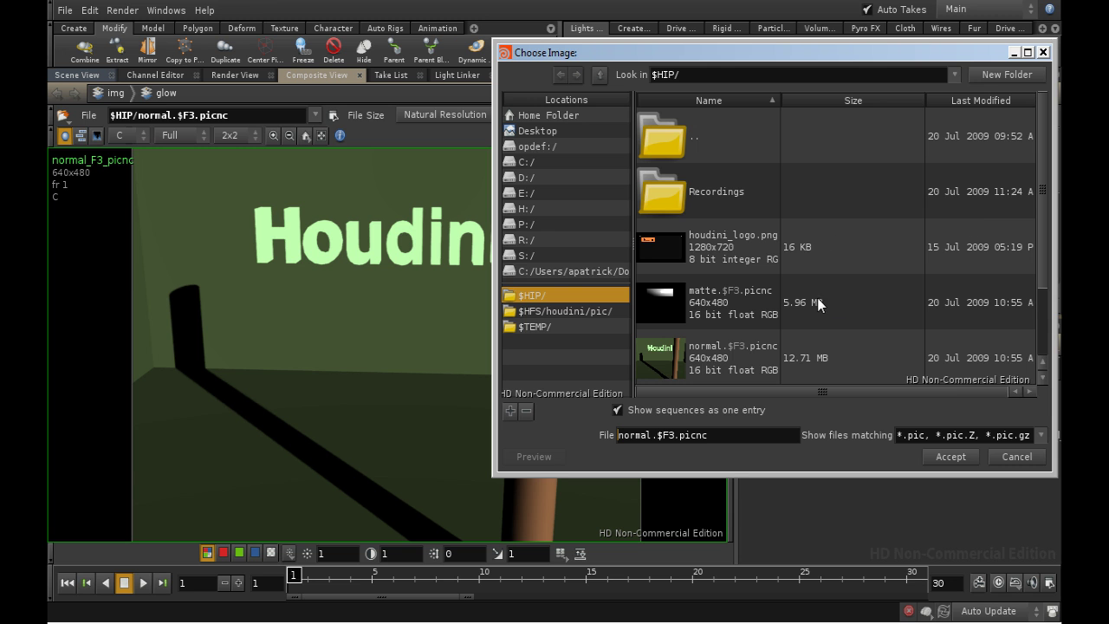
{"action": "left_click_drag", "start_coordinate": [1039, 282], "coordinate": [1041, 313]}
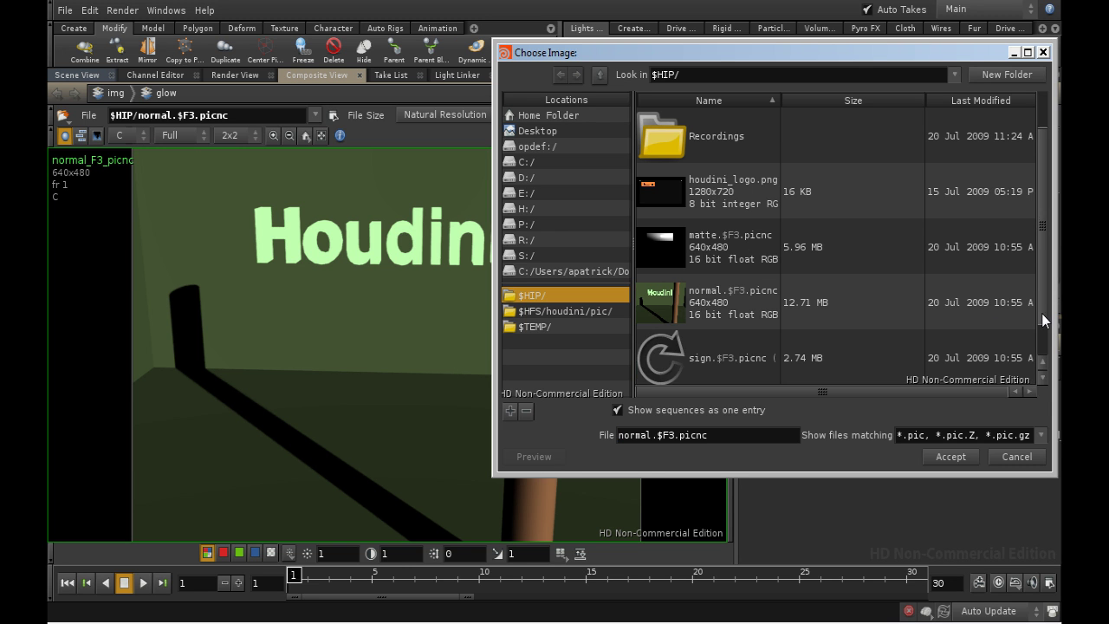
{"action": "left_click", "coordinate": [818, 358]}
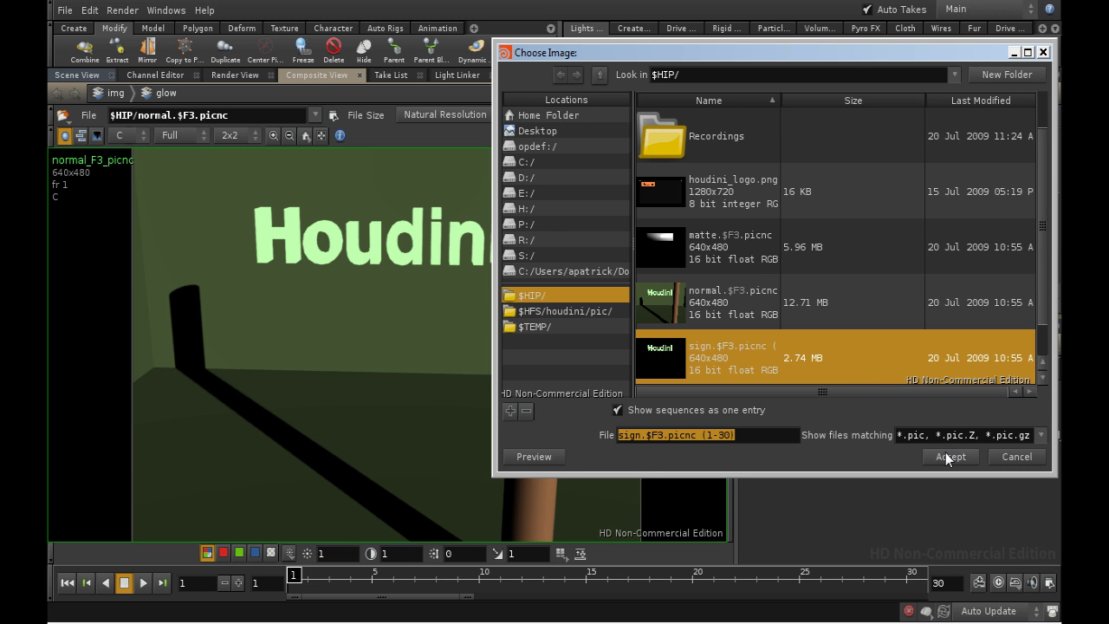
{"action": "left_click", "coordinate": [948, 455]}
Add a third File node below, loading $HIP/matte.$F3.picnc.
{"action": "key", "text": "Tab"}
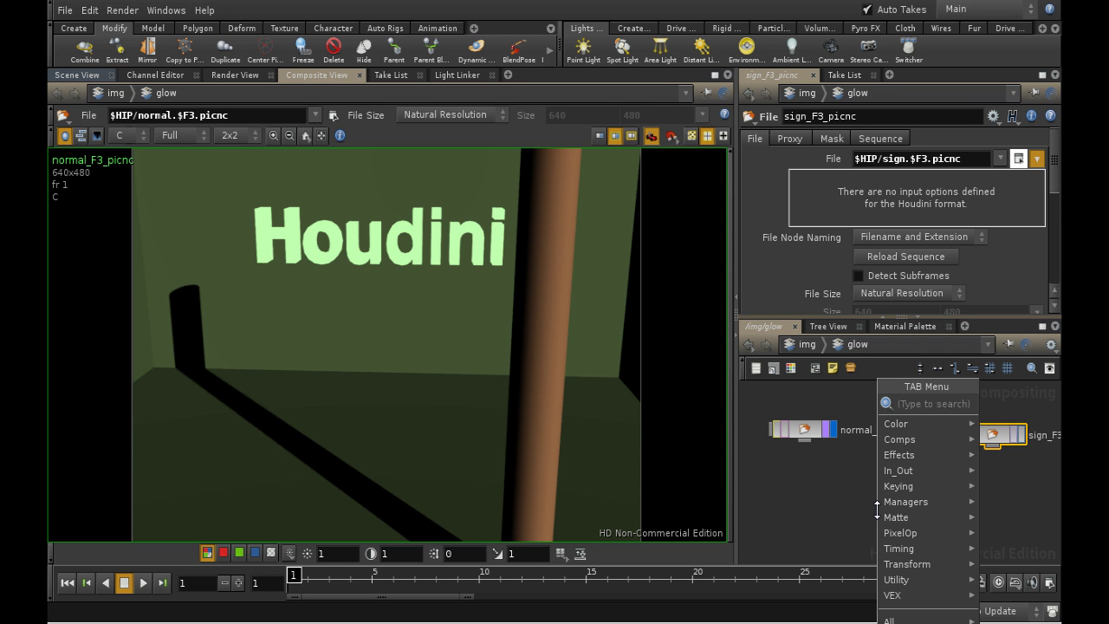
{"action": "type", "text": "File"}
{"action": "left_click", "coordinate": [996, 403]}
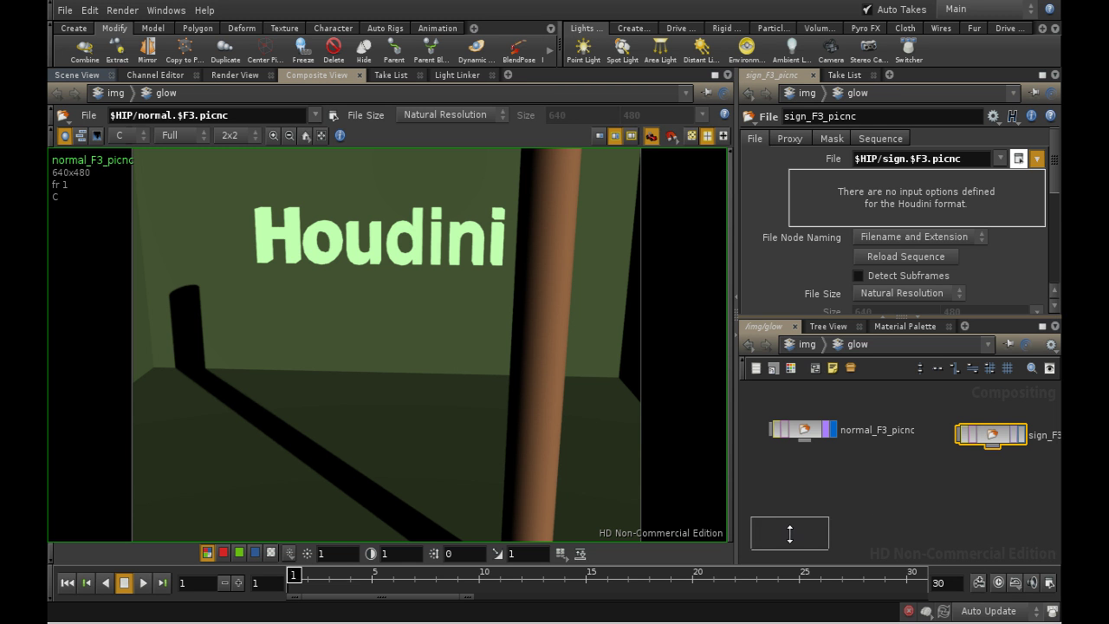
{"action": "left_click", "coordinate": [828, 501]}
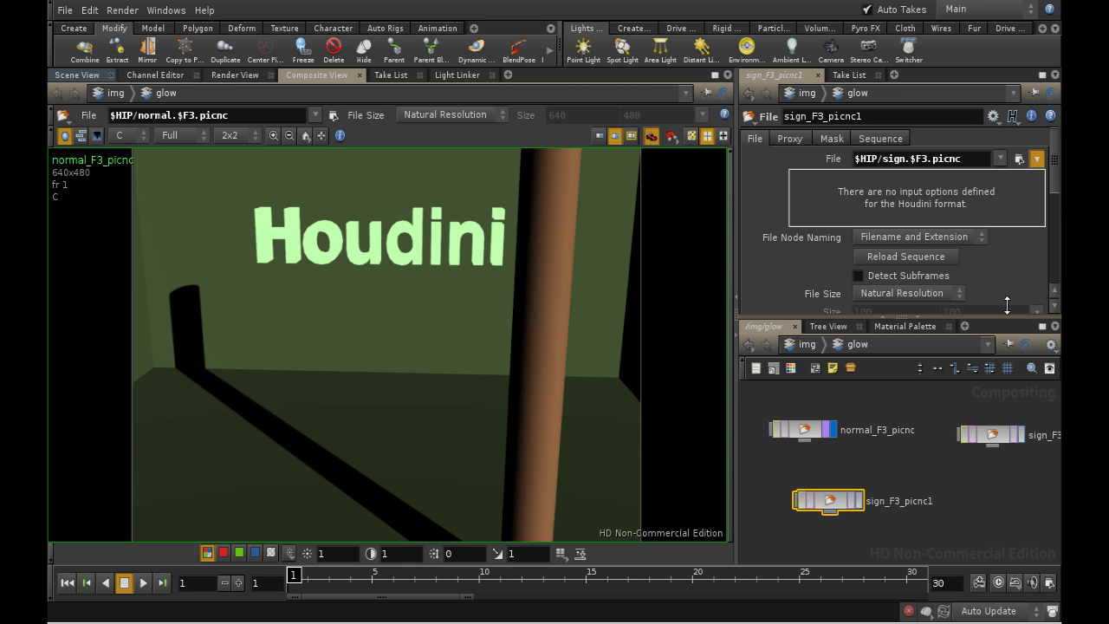
{"action": "left_click", "coordinate": [1019, 159]}
{"action": "left_click", "coordinate": [778, 312]}
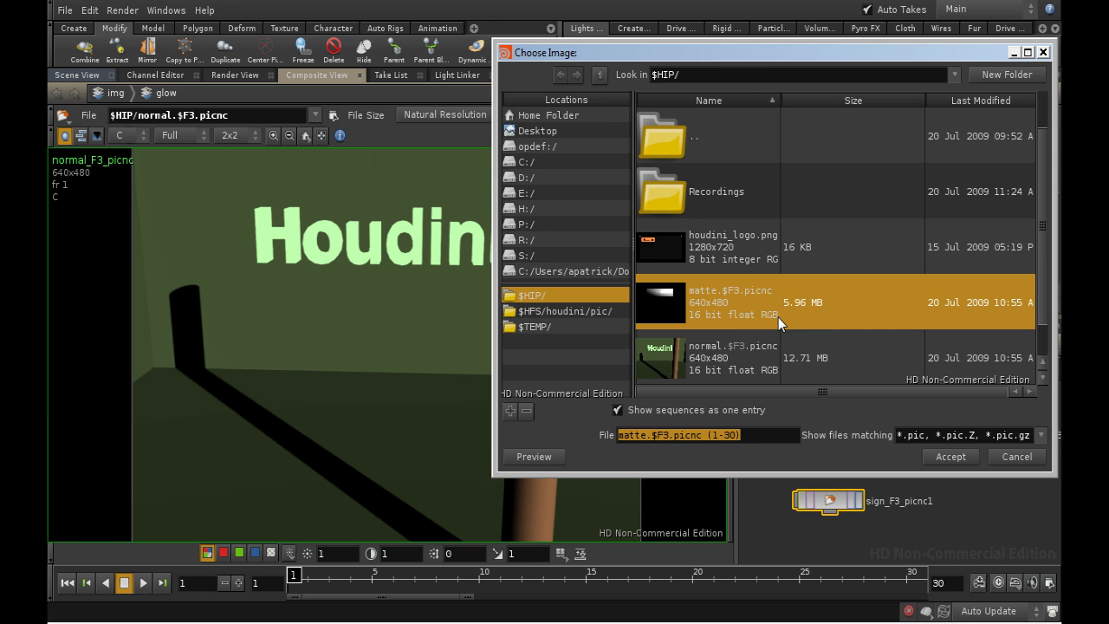
{"action": "left_click", "coordinate": [951, 456]}
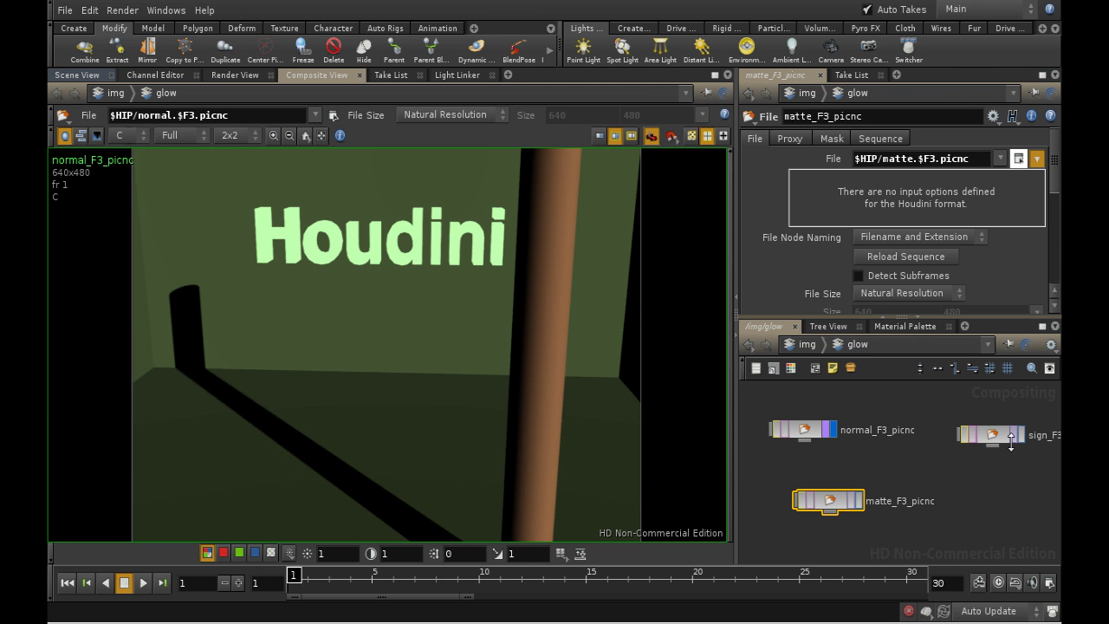
Display sign_F3 and matte_F3 alongside normal and zoom out each viewer tile to fit.
{"action": "left_click", "coordinate": [1022, 434]}
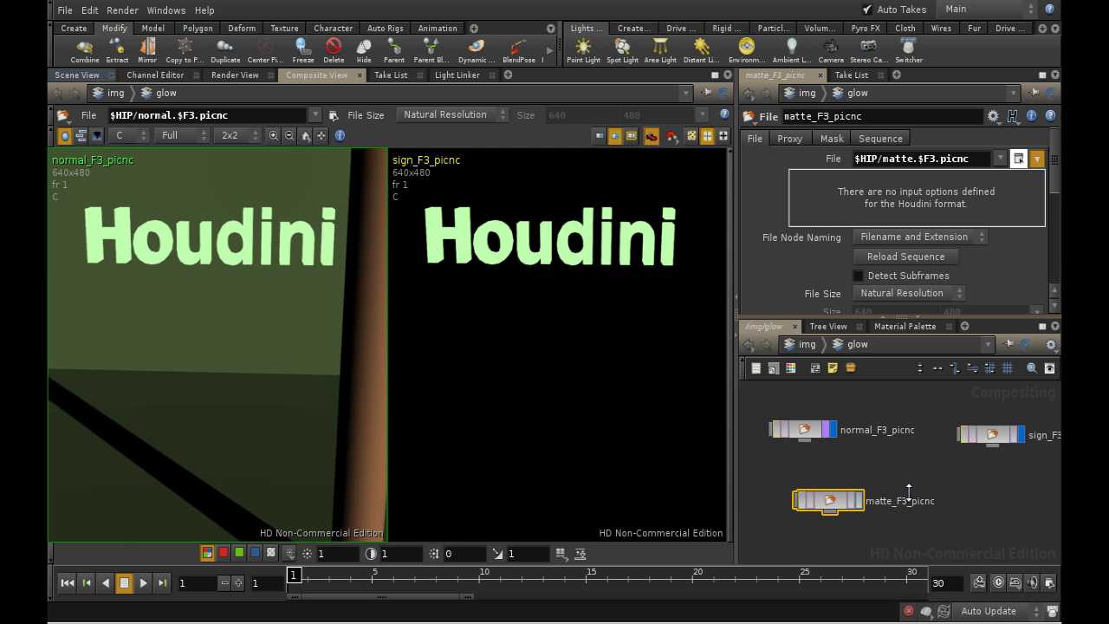
{"action": "left_click", "coordinate": [857, 500]}
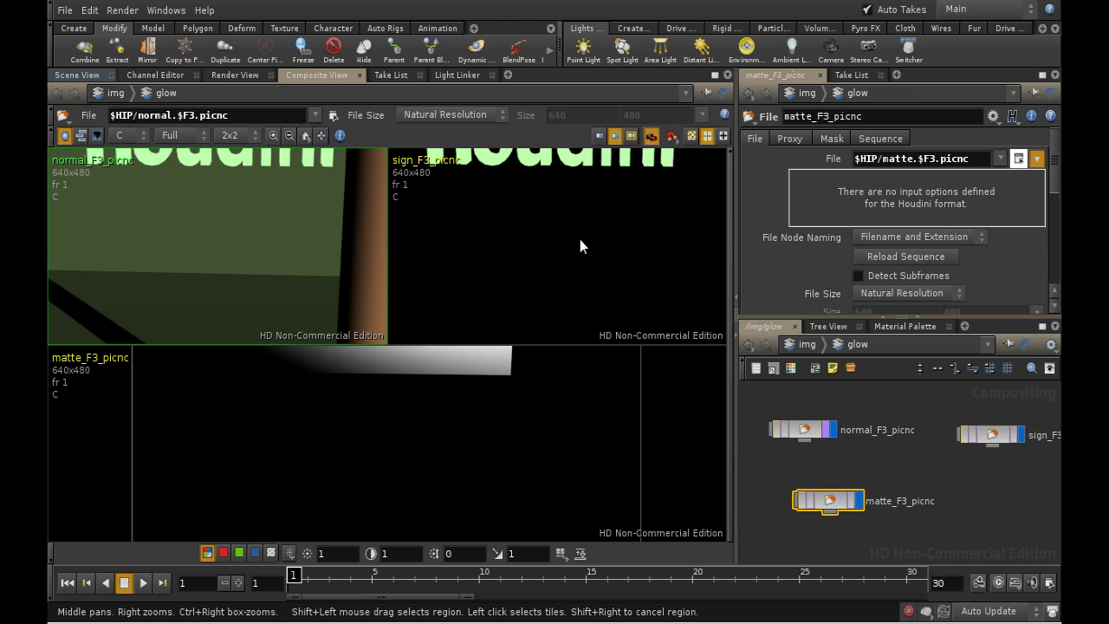
{"action": "right_click_drag", "start_coordinate": [580, 240], "coordinate": [442, 278]}
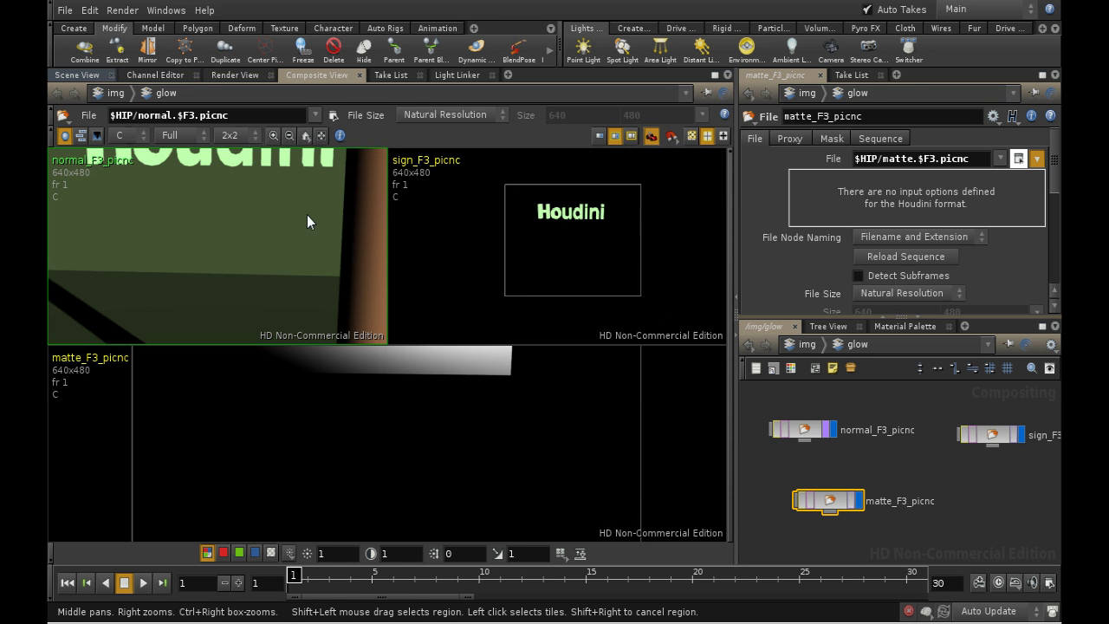
{"action": "right_click_drag", "start_coordinate": [306, 222], "coordinate": [286, 252]}
{"action": "right_click_drag", "start_coordinate": [319, 430], "coordinate": [260, 488]}
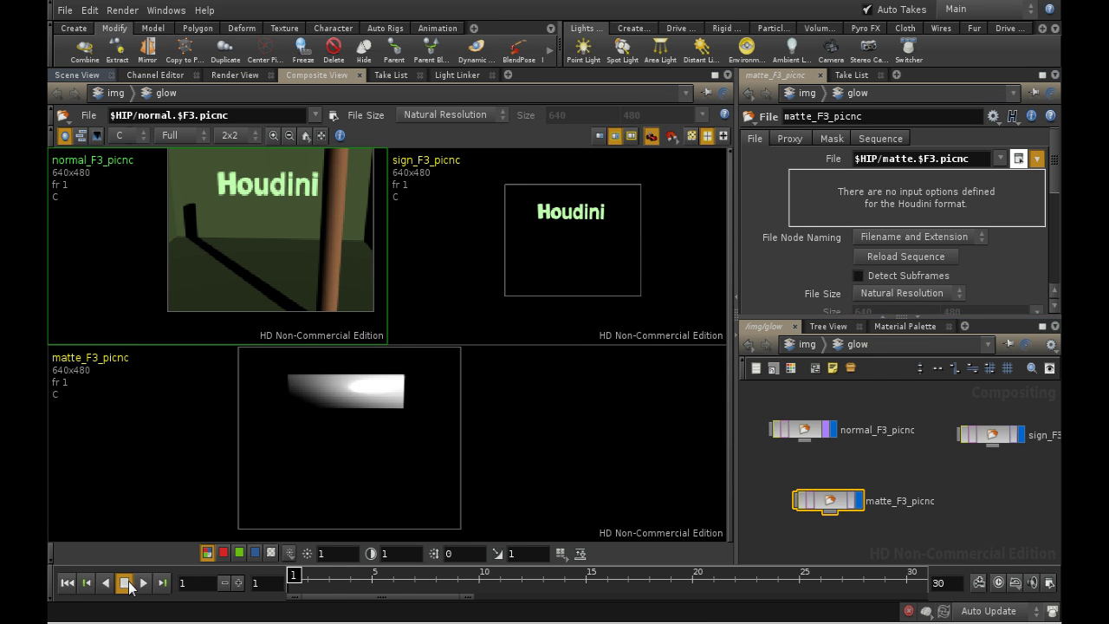
Play the sequences through, stop, and return to frame 1.
{"action": "left_click", "coordinate": [143, 582]}
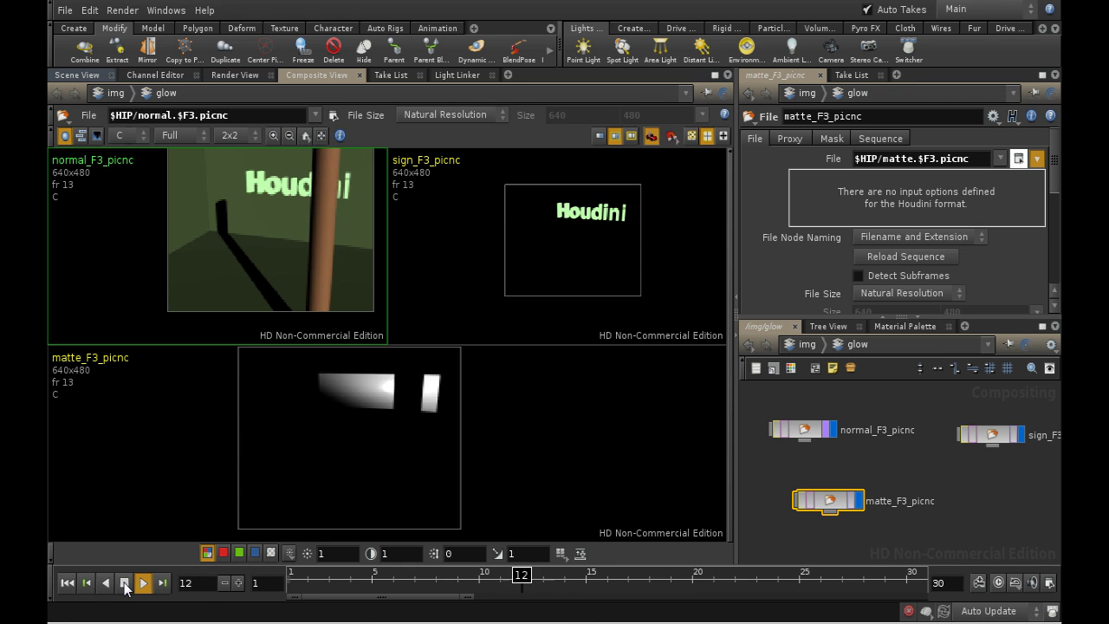
{"action": "left_click", "coordinate": [124, 583]}
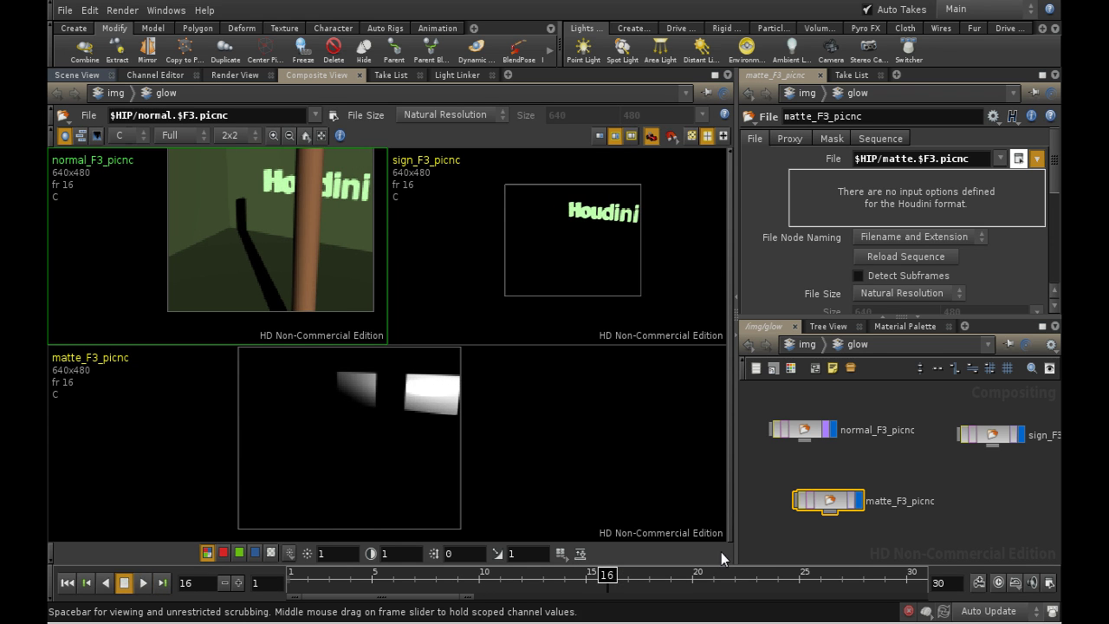
{"action": "left_click", "coordinate": [67, 582]}
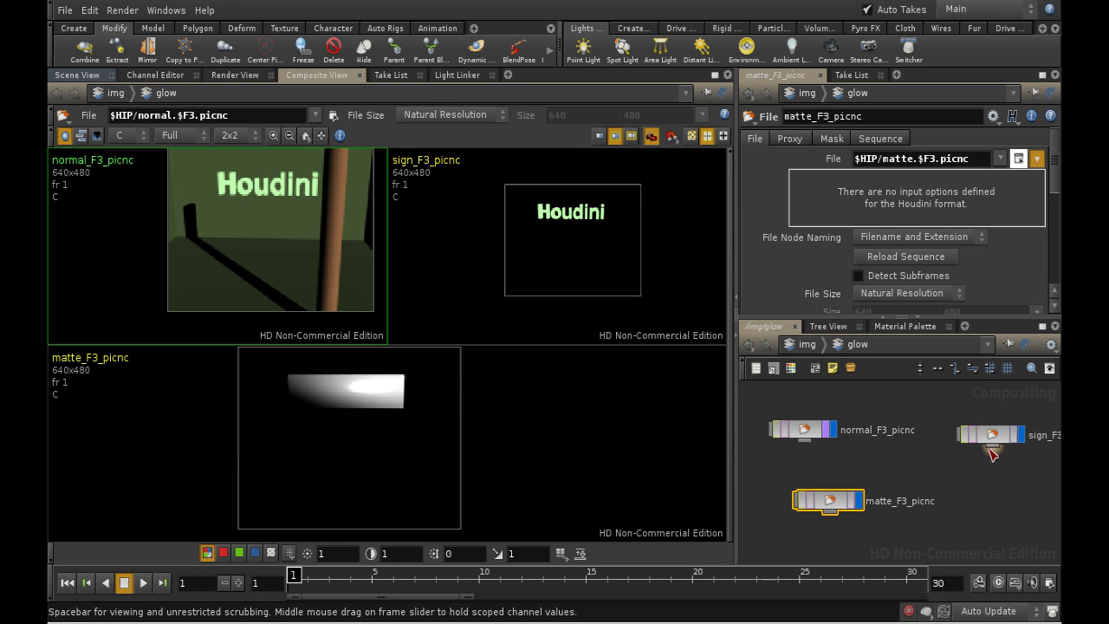
Add a Blur node after sign_F3 with a size of 30.
{"action": "key", "text": "Tab"}
{"action": "type", "text": "Blur"}
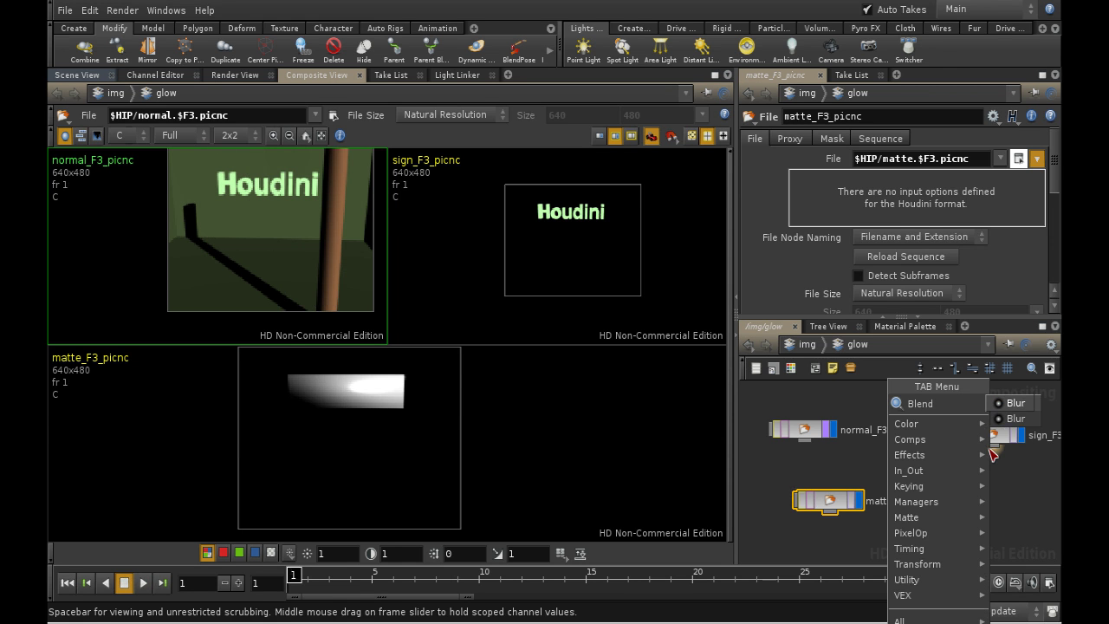
{"action": "left_click", "coordinate": [1021, 405]}
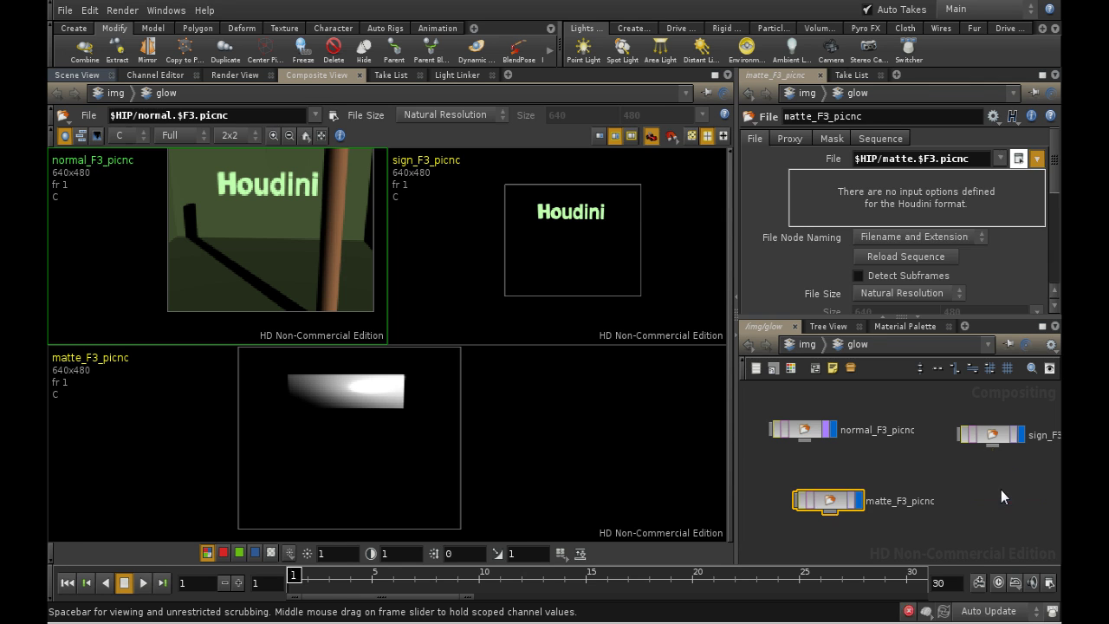
{"action": "left_click", "coordinate": [1001, 490]}
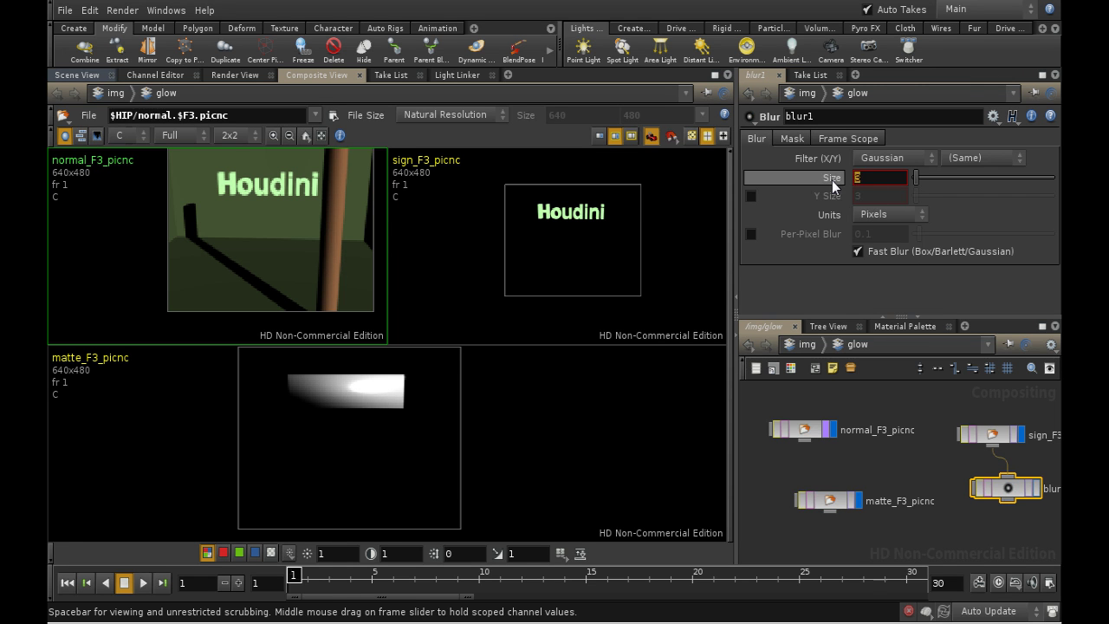
{"action": "type", "text": "30"}
{"action": "key", "text": "Return"}
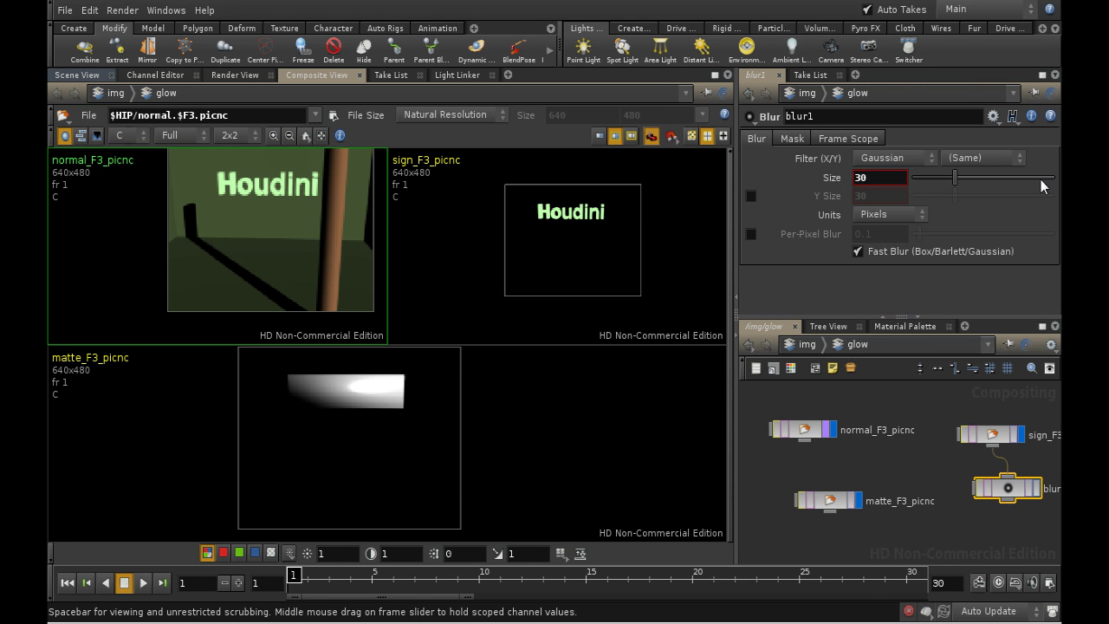
Display blur1 and zoom the viewer in on the soft, glowing Houdini text.
{"action": "left_click", "coordinate": [1023, 486]}
{"action": "left_click_drag", "start_coordinate": [1021, 488], "coordinate": [1005, 495]}
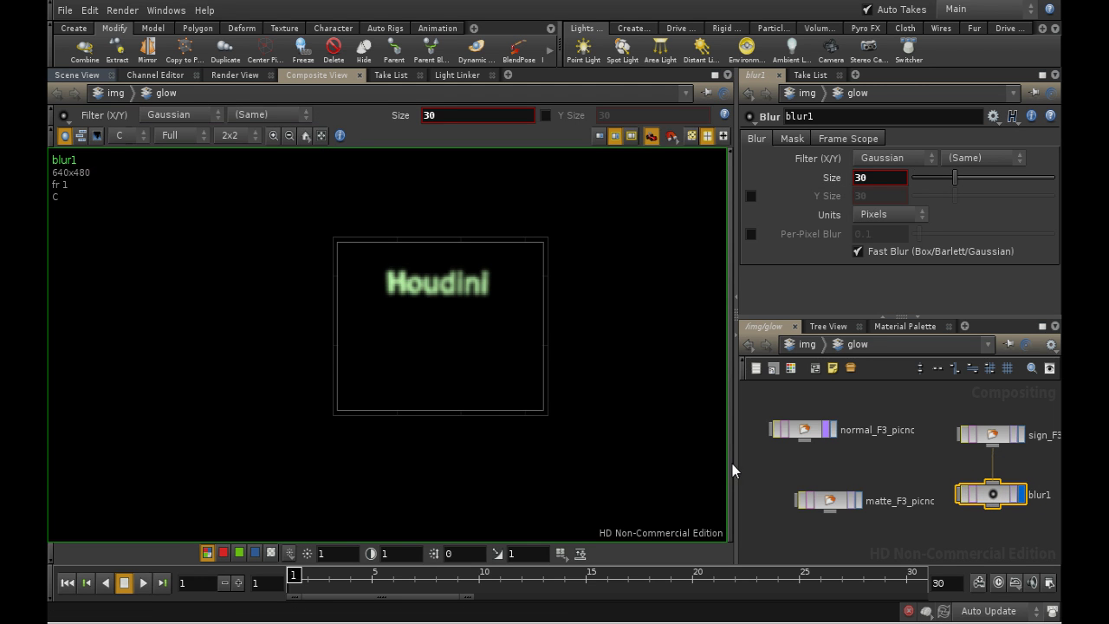
{"action": "right_click_drag", "start_coordinate": [517, 417], "coordinate": [518, 268]}
{"action": "middle_click_drag", "start_coordinate": [519, 280], "coordinate": [568, 388]}
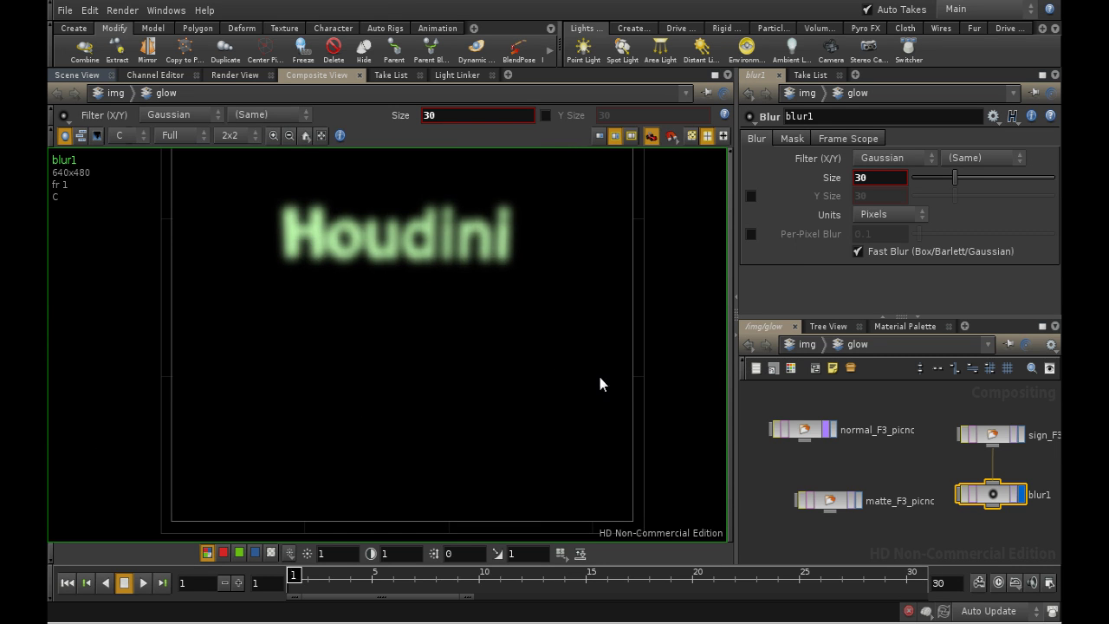
{"action": "left_click", "coordinate": [791, 138]}
Restrict blur1's Plane Scope to alpha only, then check the red and alpha channels.
{"action": "left_click", "coordinate": [832, 138]}
{"action": "left_click", "coordinate": [792, 138]}
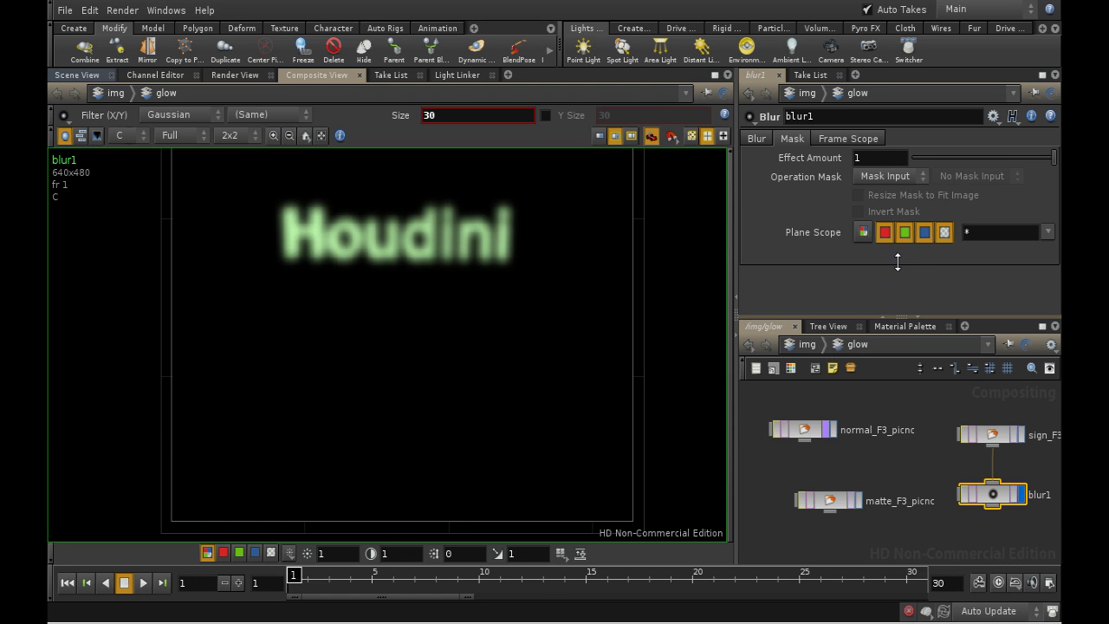
{"action": "left_click", "coordinate": [902, 232]}
{"action": "left_click", "coordinate": [902, 231]}
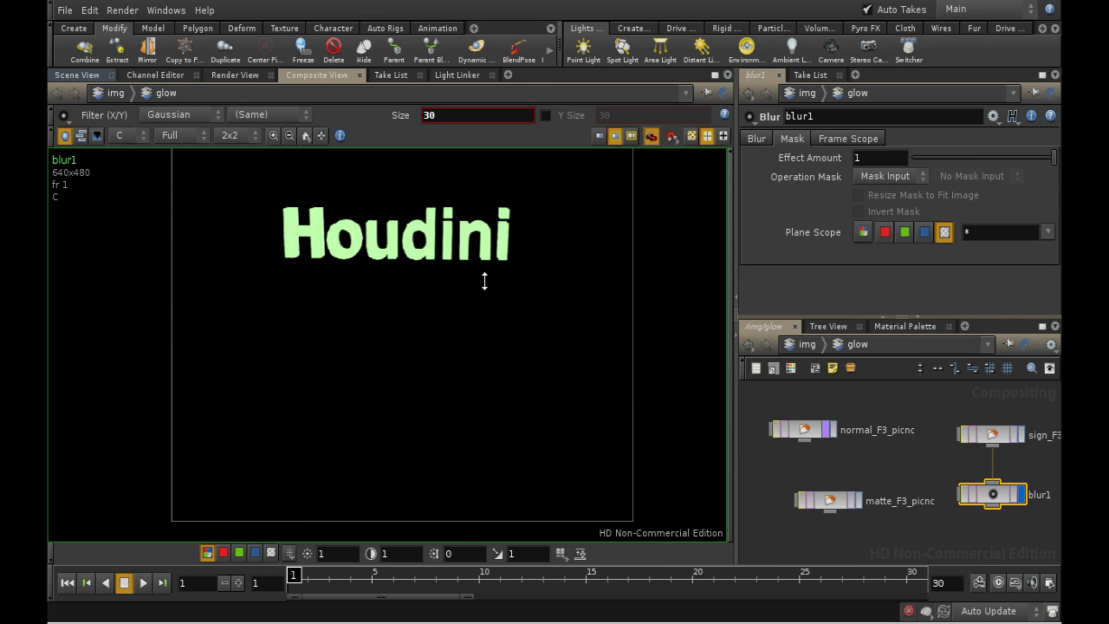
{"action": "left_click", "coordinate": [223, 553]}
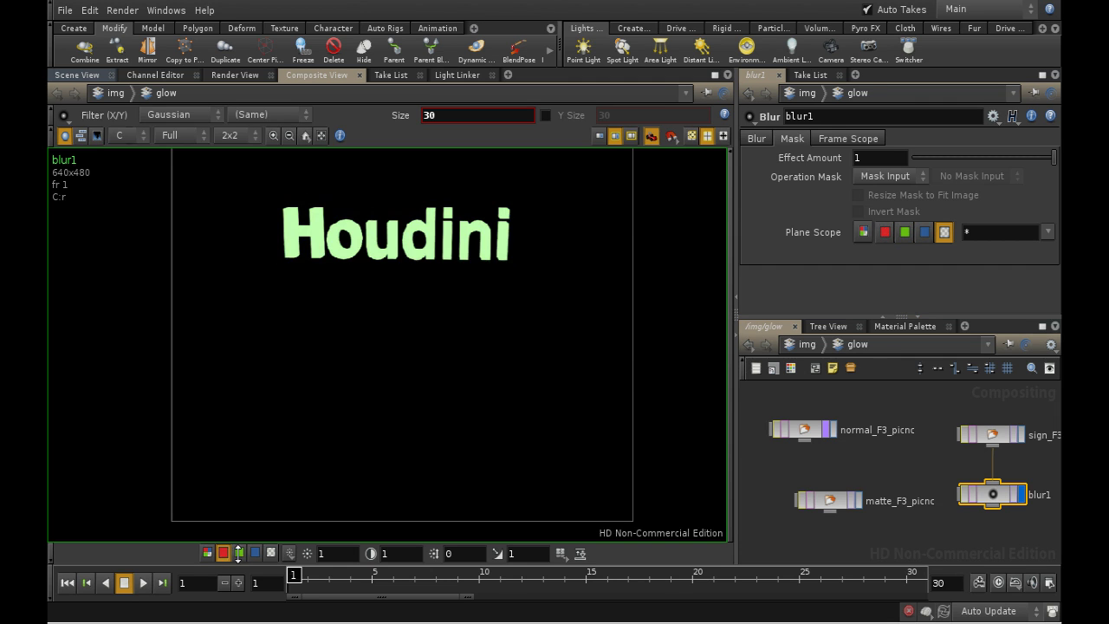
{"action": "left_click", "coordinate": [271, 553]}
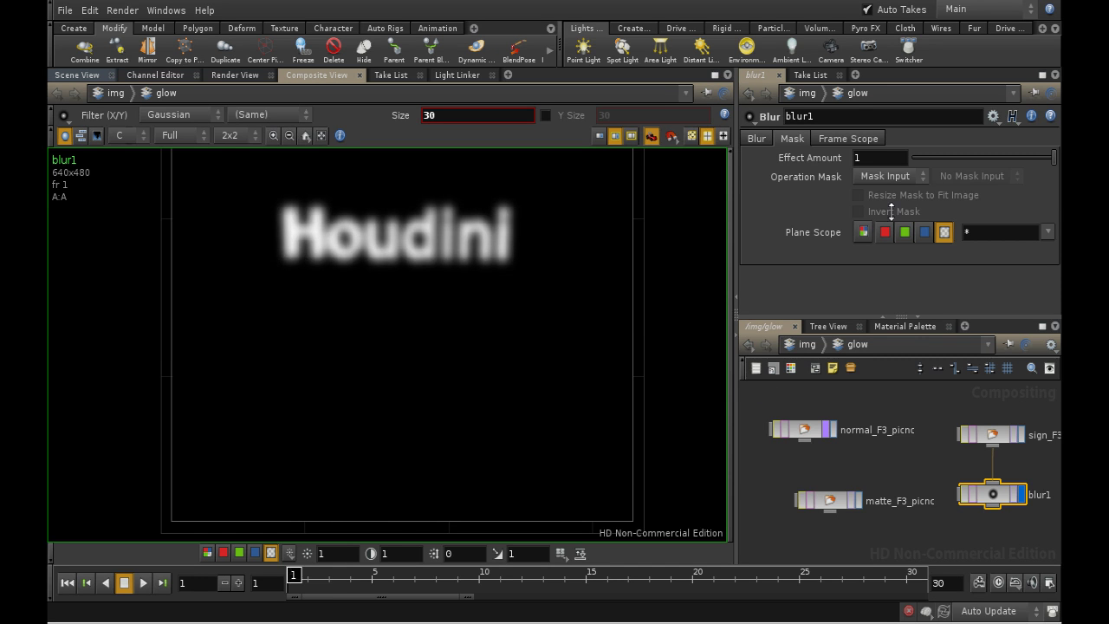
{"action": "left_click", "coordinate": [861, 139]}
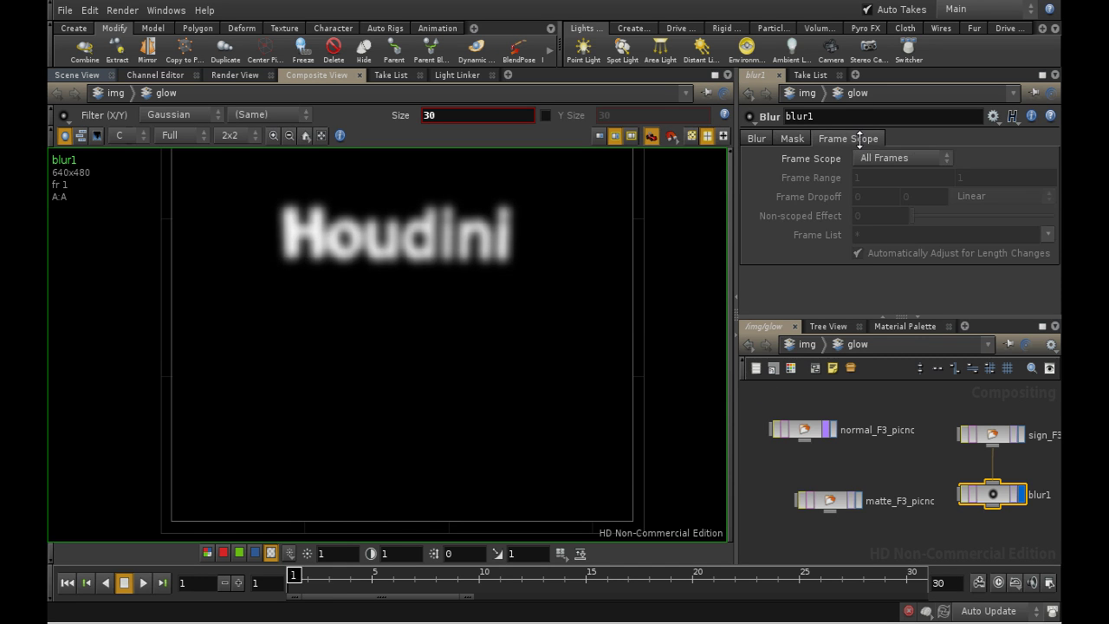
{"action": "left_click", "coordinate": [791, 138]}
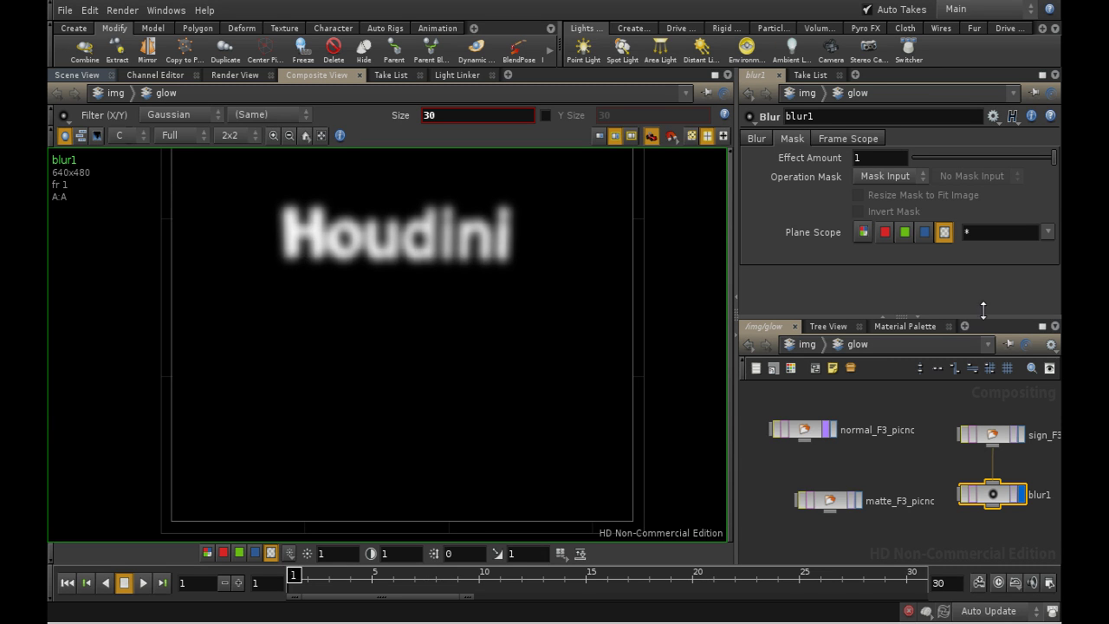
{"action": "left_click", "coordinate": [989, 367]}
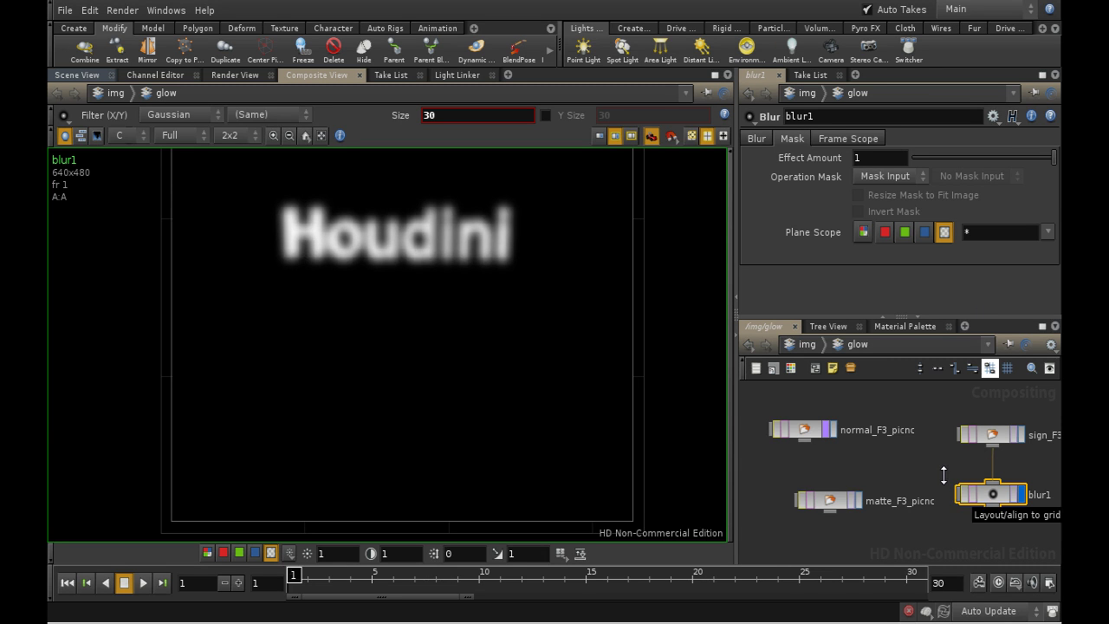
Add a displayed Color Correct node below blur1 with master Mult set to 0.5.
{"action": "middle_click_drag", "start_coordinate": [943, 475], "coordinate": [902, 442]}
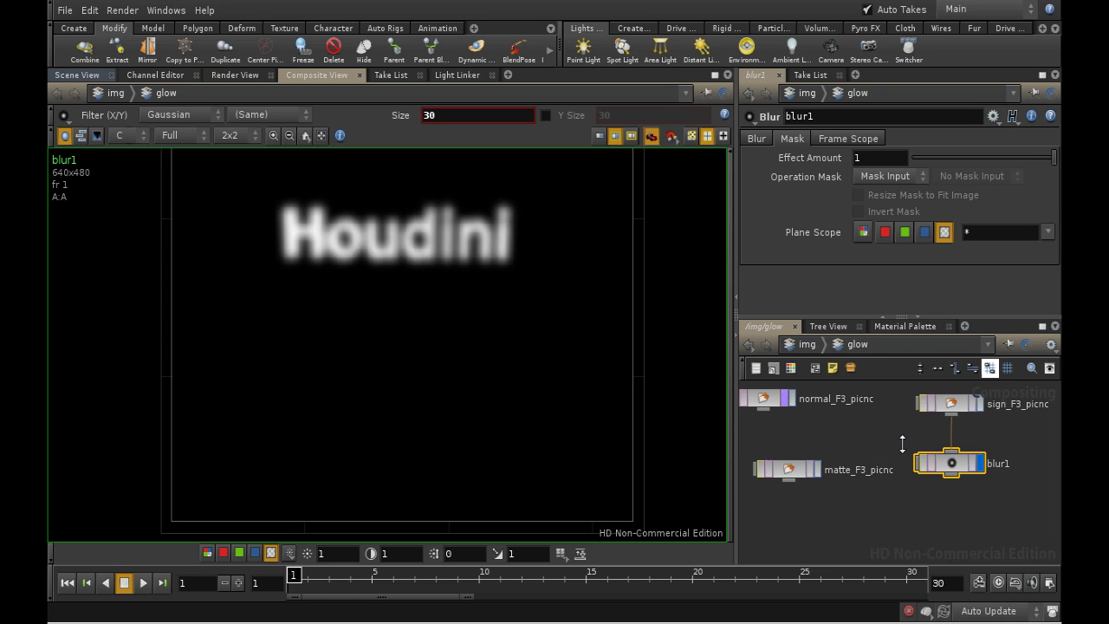
{"action": "middle_click_drag", "start_coordinate": [964, 490], "coordinate": [870, 486]}
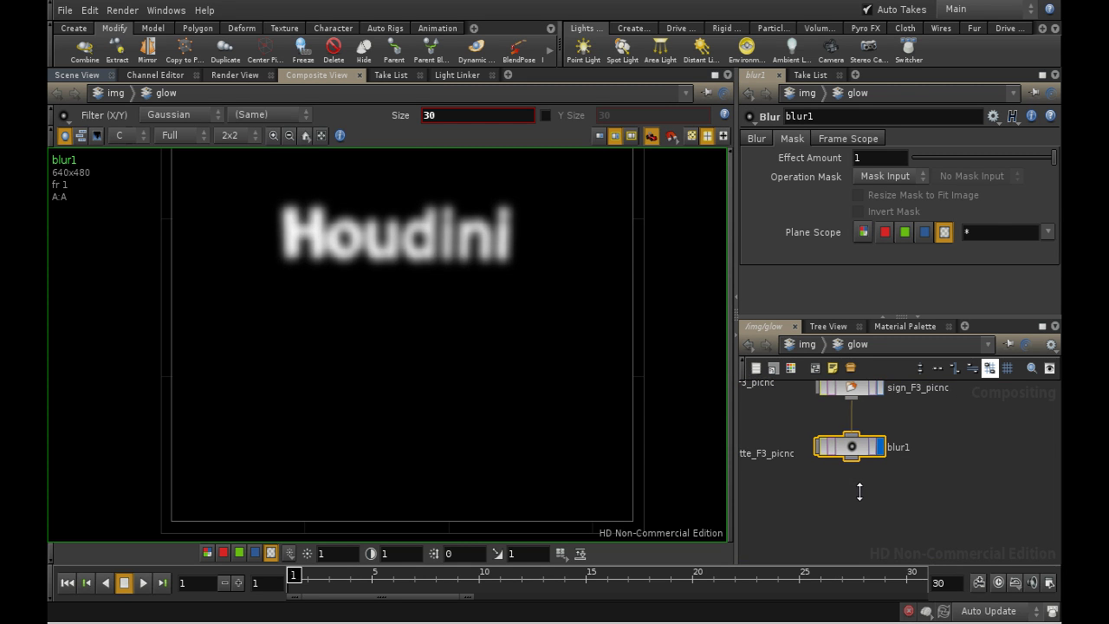
{"action": "key", "text": "Tab"}
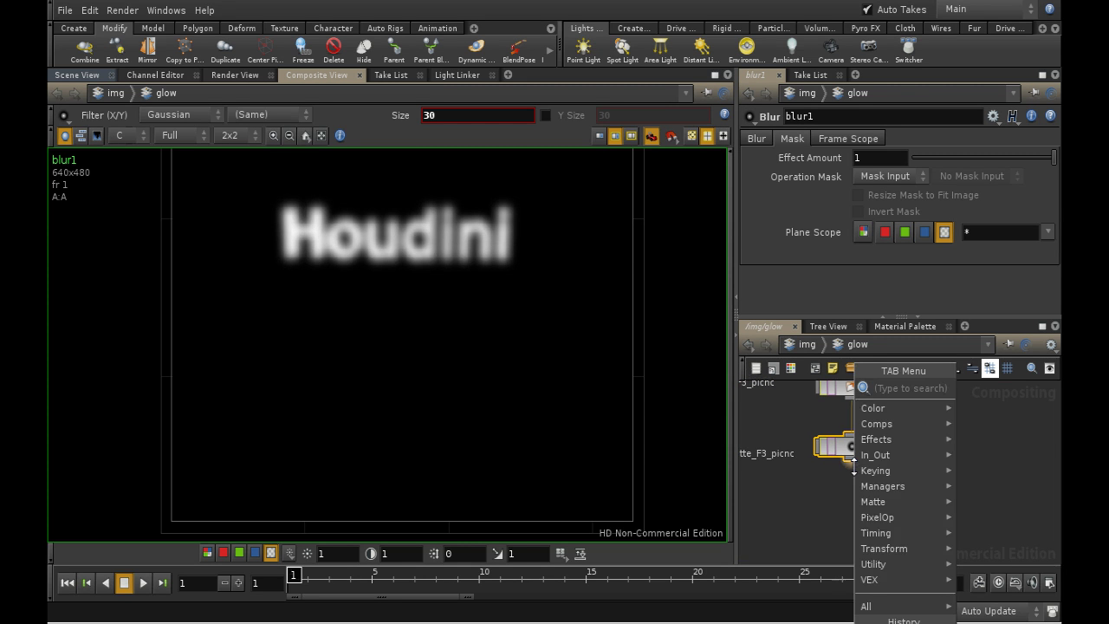
{"action": "type", "text": "Color"}
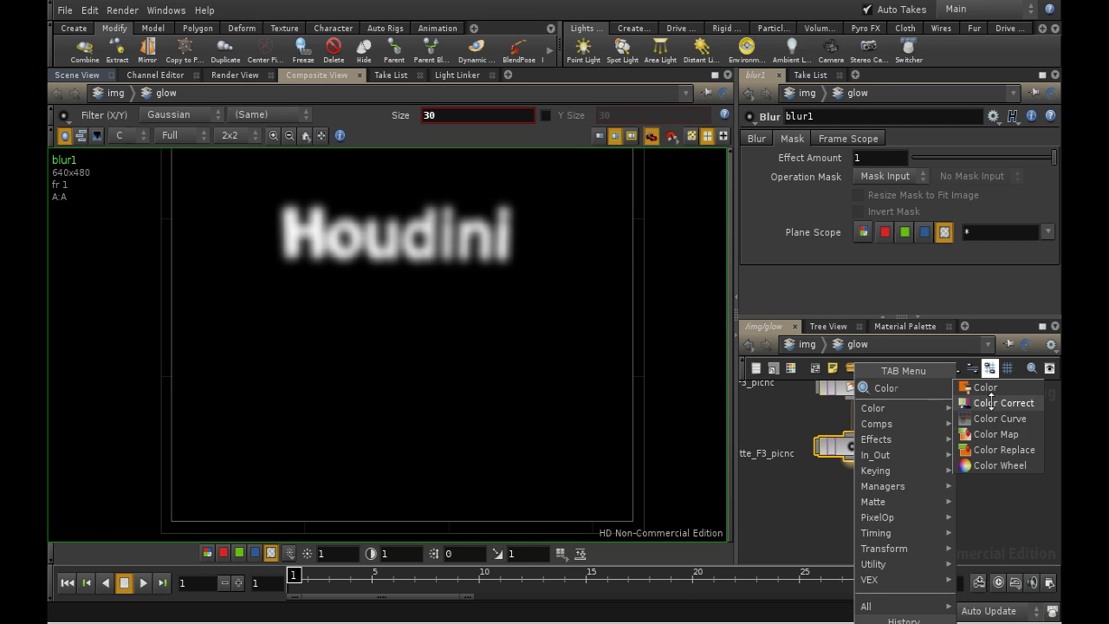
{"action": "left_click", "coordinate": [990, 403]}
{"action": "left_click", "coordinate": [860, 500]}
{"action": "left_click", "coordinate": [890, 500]}
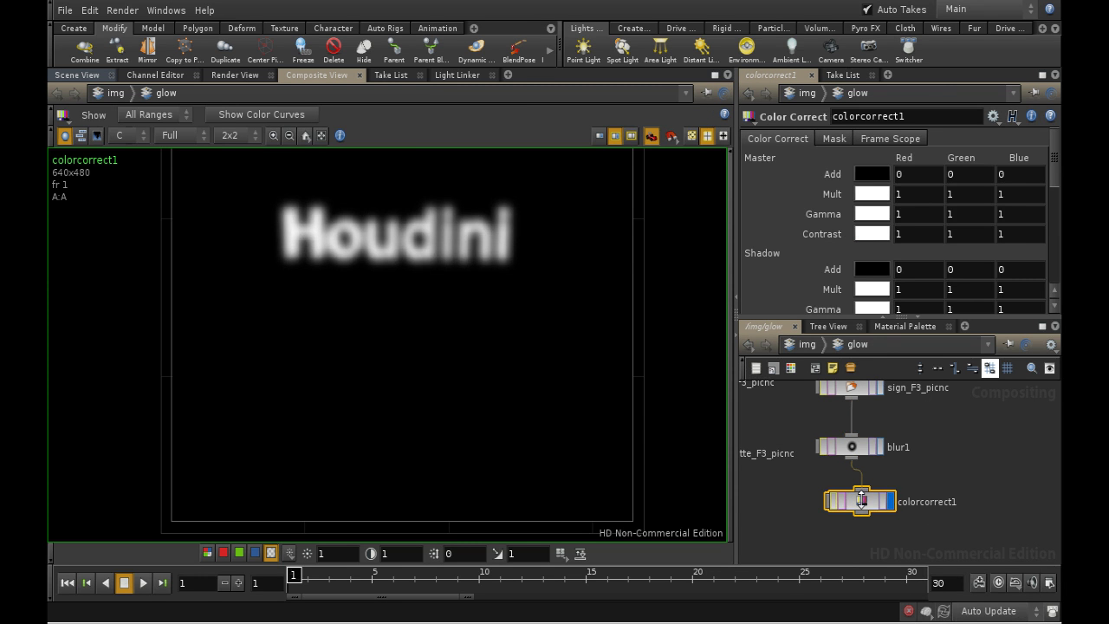
{"action": "left_click_drag", "start_coordinate": [862, 498], "coordinate": [851, 500]}
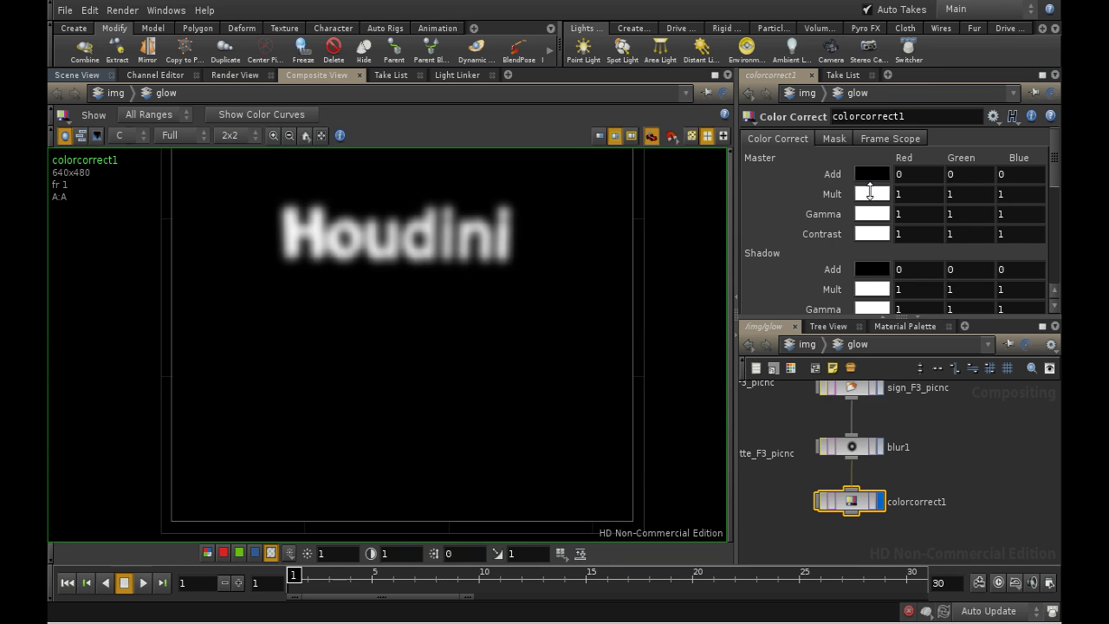
{"action": "middle_click_drag", "start_coordinate": [840, 192], "coordinate": [788, 195]}
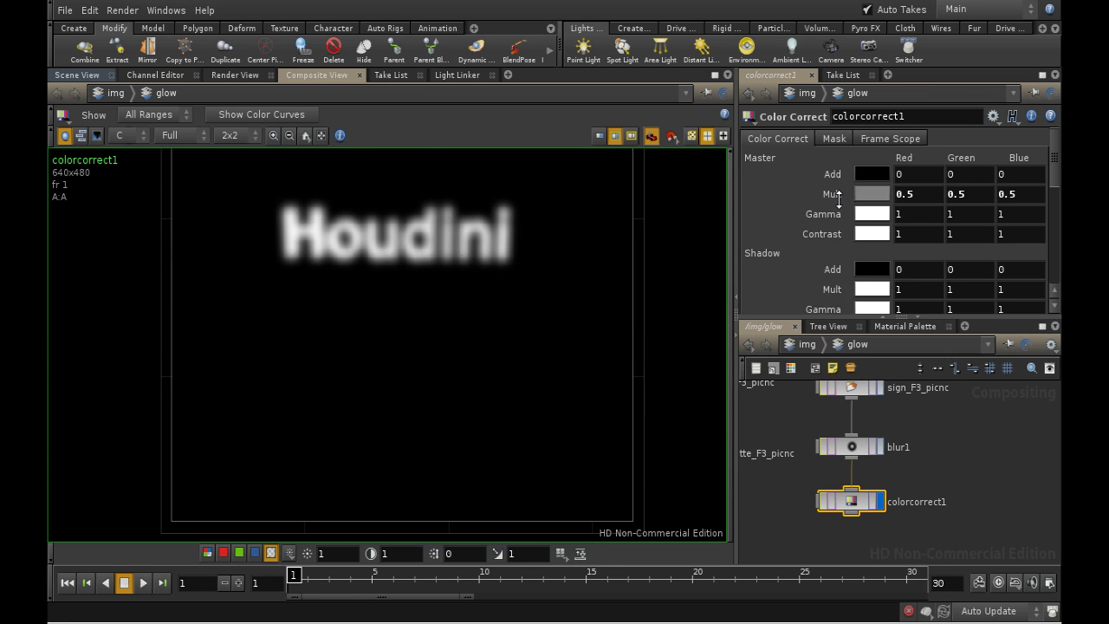
Set colorcorrect1's Plane Scope to alpha only, turning off the R, G and B toggles.
{"action": "left_click", "coordinate": [880, 501]}
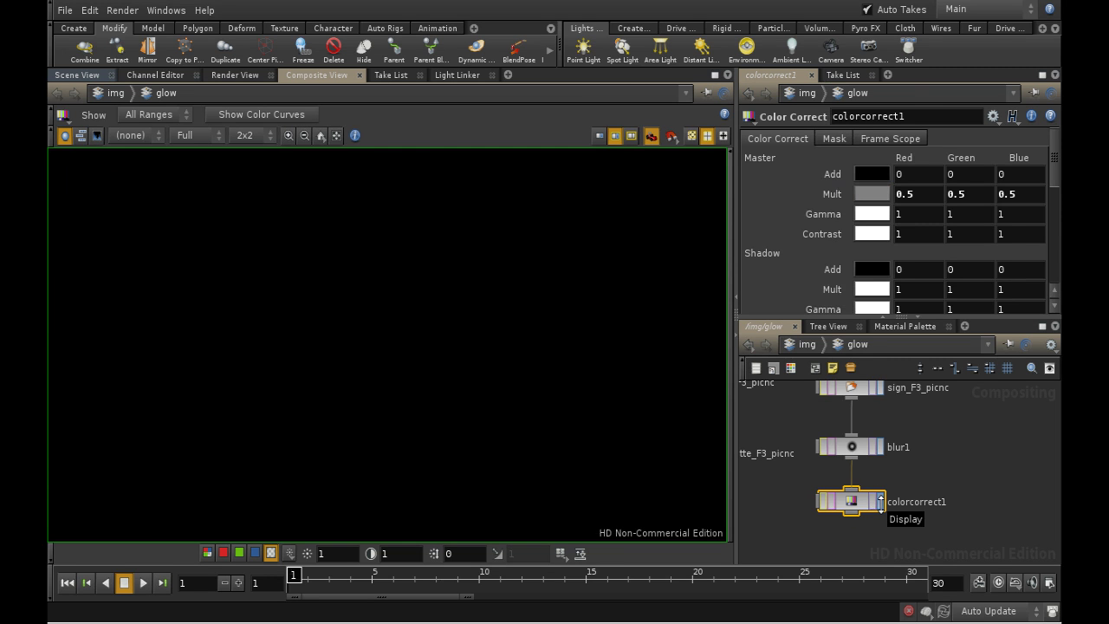
{"action": "left_click", "coordinate": [880, 500]}
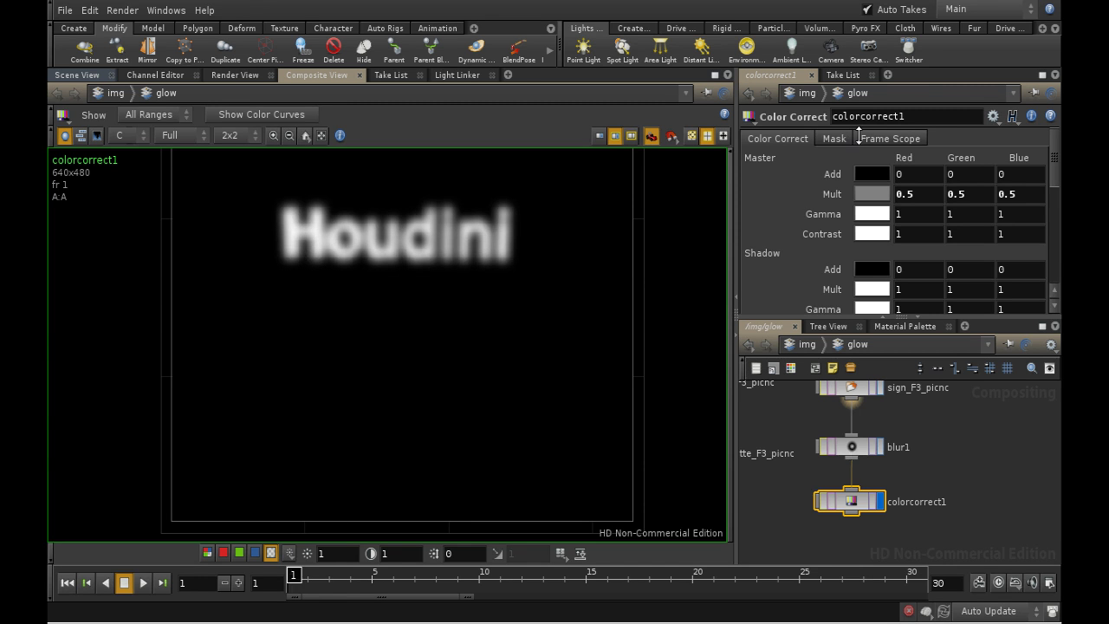
{"action": "left_click", "coordinate": [832, 139]}
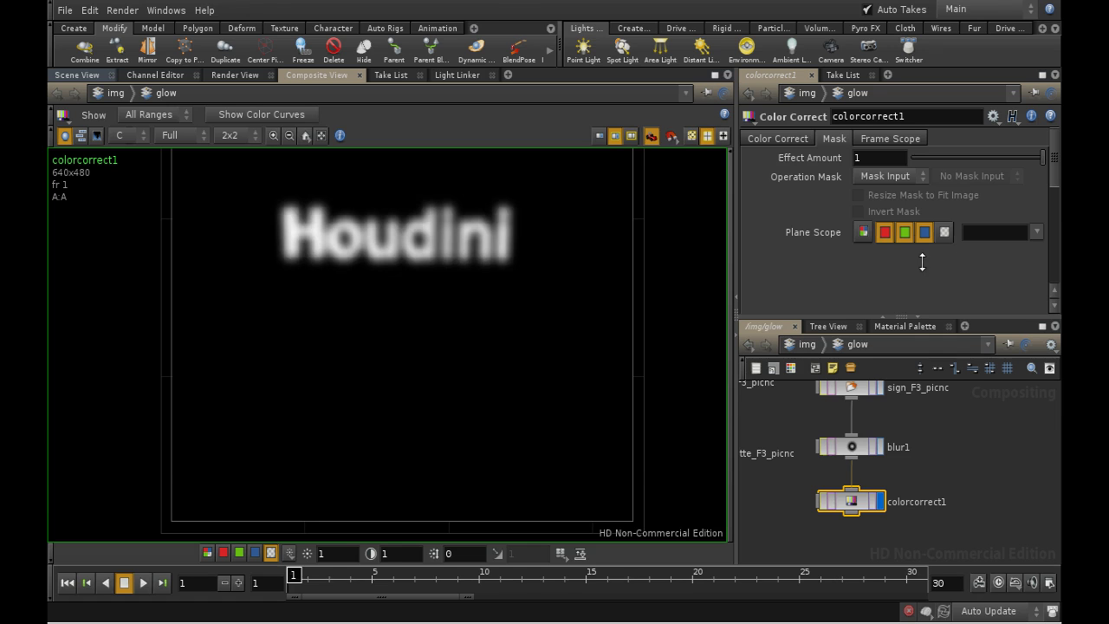
{"action": "left_click_drag", "start_coordinate": [884, 233], "coordinate": [938, 238]}
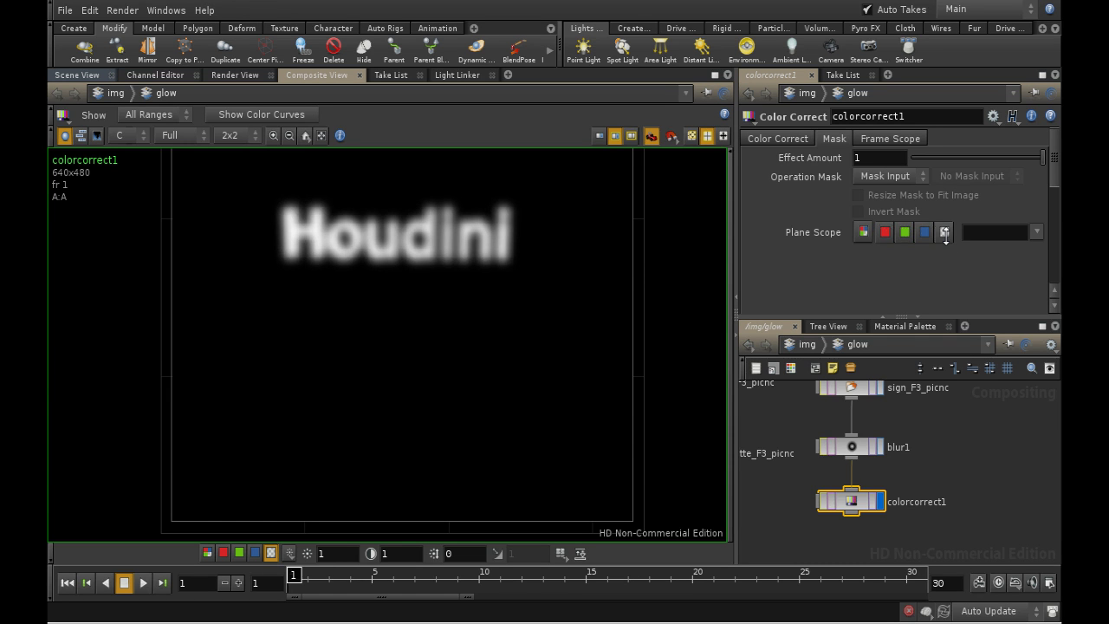
{"action": "left_click", "coordinate": [945, 234]}
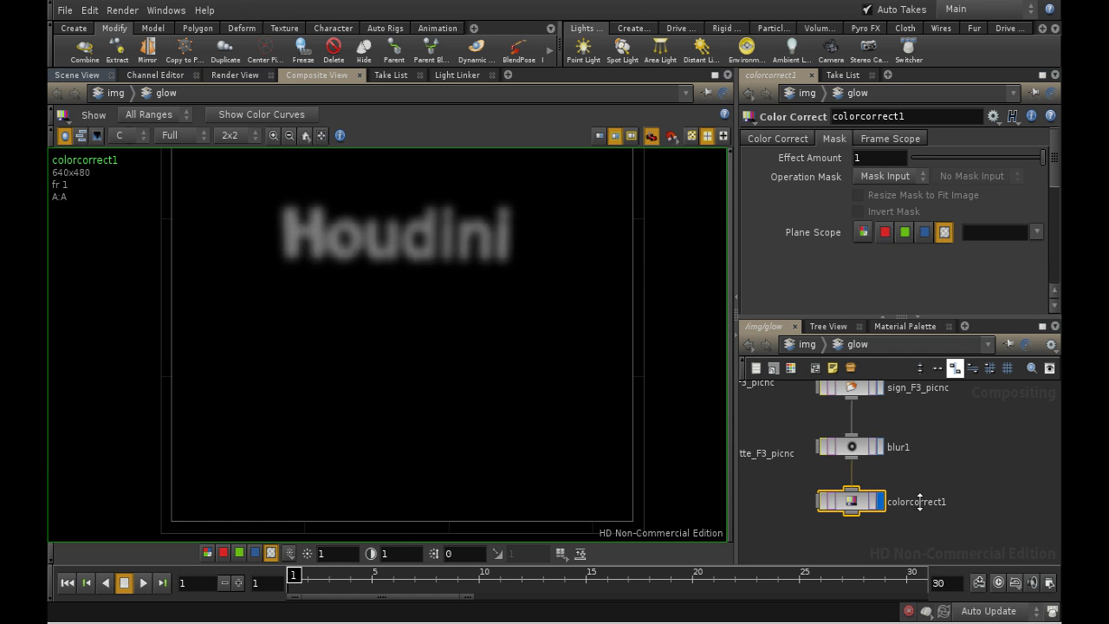
{"action": "middle_click_drag", "start_coordinate": [950, 504], "coordinate": [941, 456]}
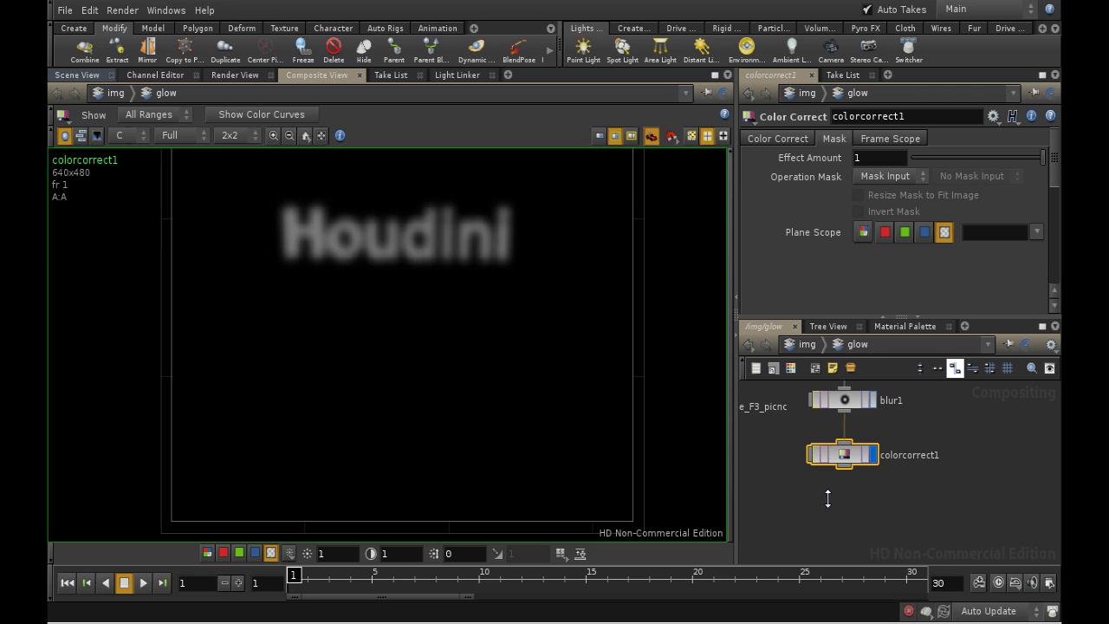
Drag the matte_F3_picnc node to sit beside colorcorrect1 in the network.
{"action": "middle_click_drag", "start_coordinate": [829, 495], "coordinate": [865, 528]}
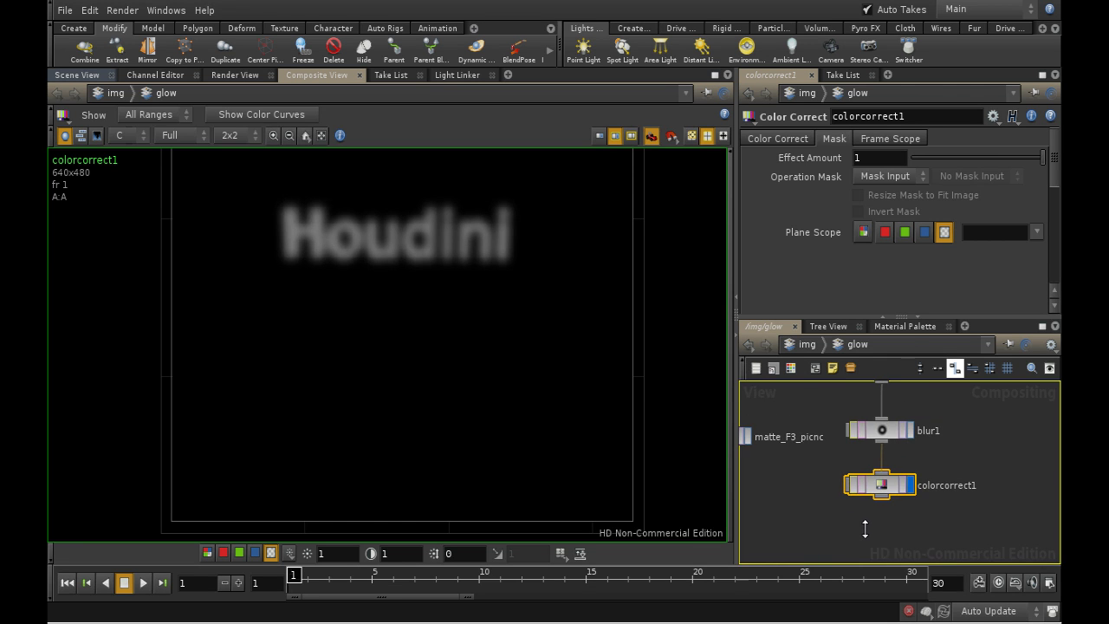
{"action": "middle_click_drag", "start_coordinate": [782, 507], "coordinate": [828, 521]}
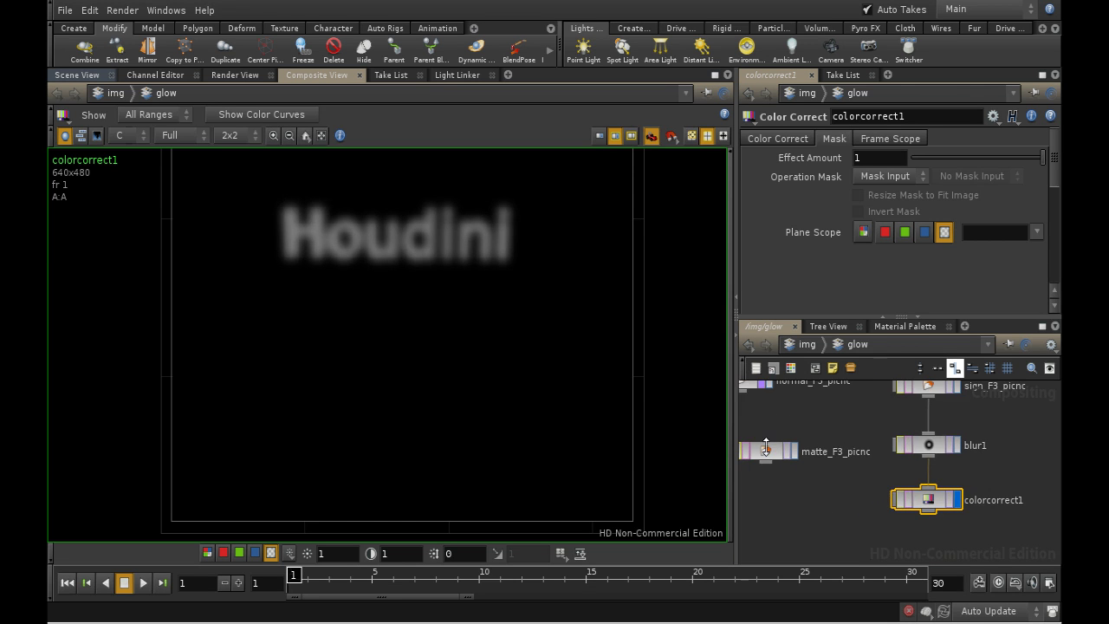
{"action": "left_click_drag", "start_coordinate": [766, 448], "coordinate": [1025, 448]}
{"action": "middle_click_drag", "start_coordinate": [1025, 479], "coordinate": [896, 441]}
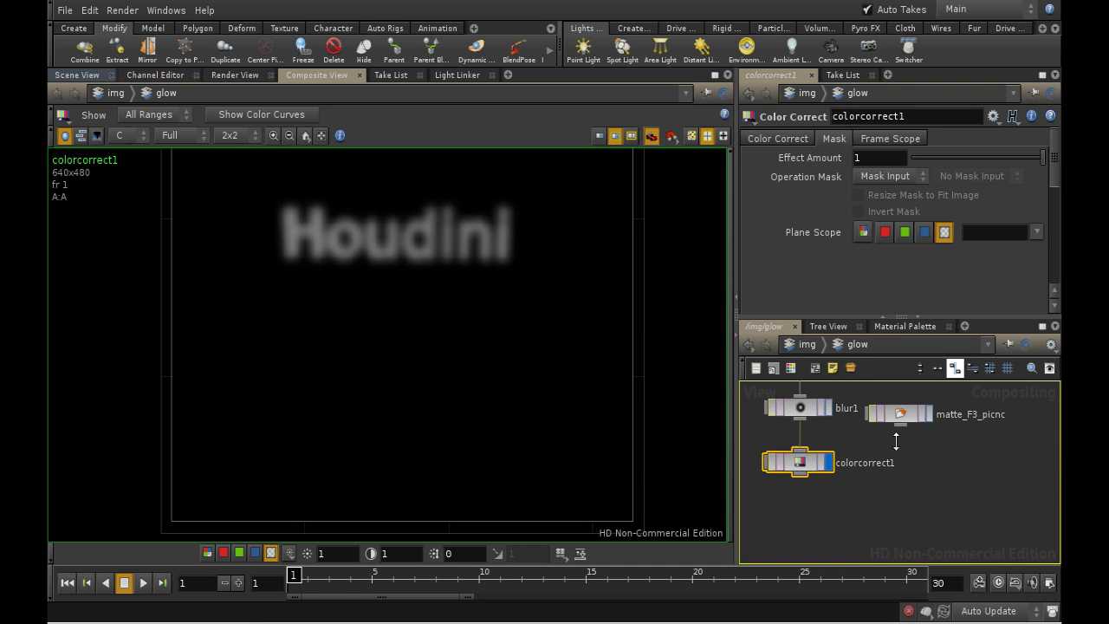
{"action": "left_click_drag", "start_coordinate": [901, 421], "coordinate": [946, 467]}
{"action": "left_click", "coordinate": [946, 464]}
{"action": "middle_click_drag", "start_coordinate": [858, 509], "coordinate": [853, 475]}
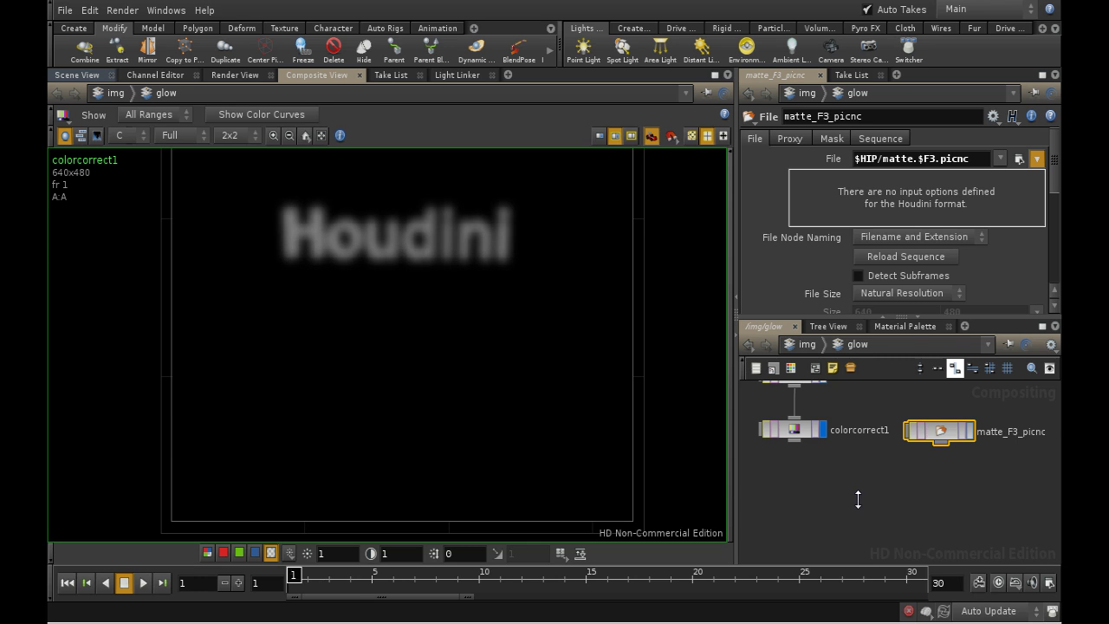
Create multiply1 from colorcorrect1 and matte_F3_picnc, display it, and play back the masked glow.
{"action": "key", "text": "Tab"}
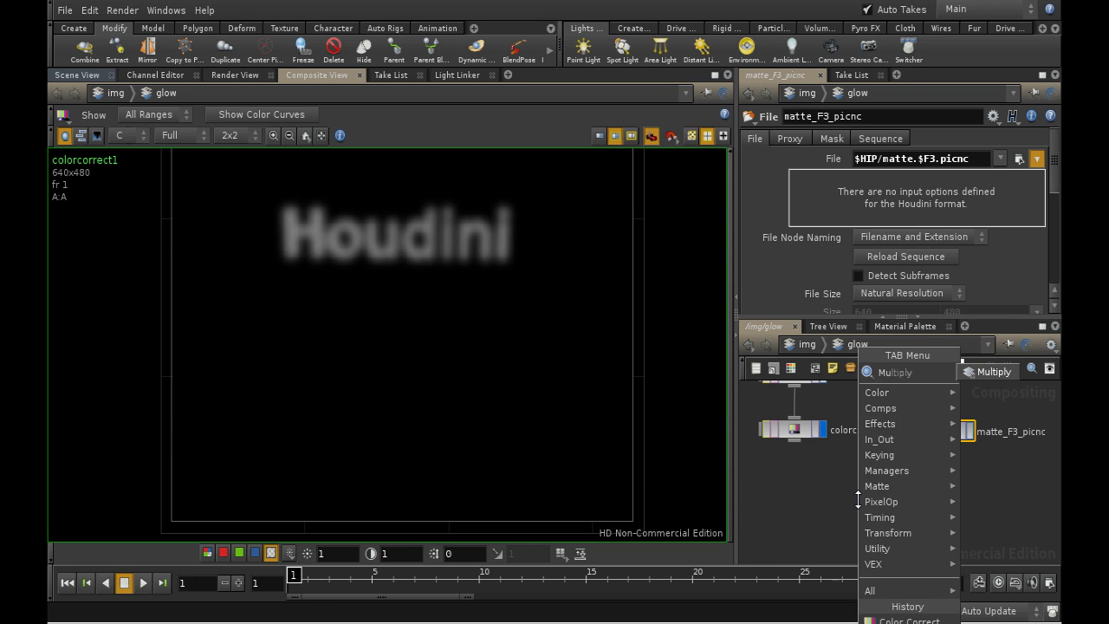
{"action": "left_click", "coordinate": [988, 372]}
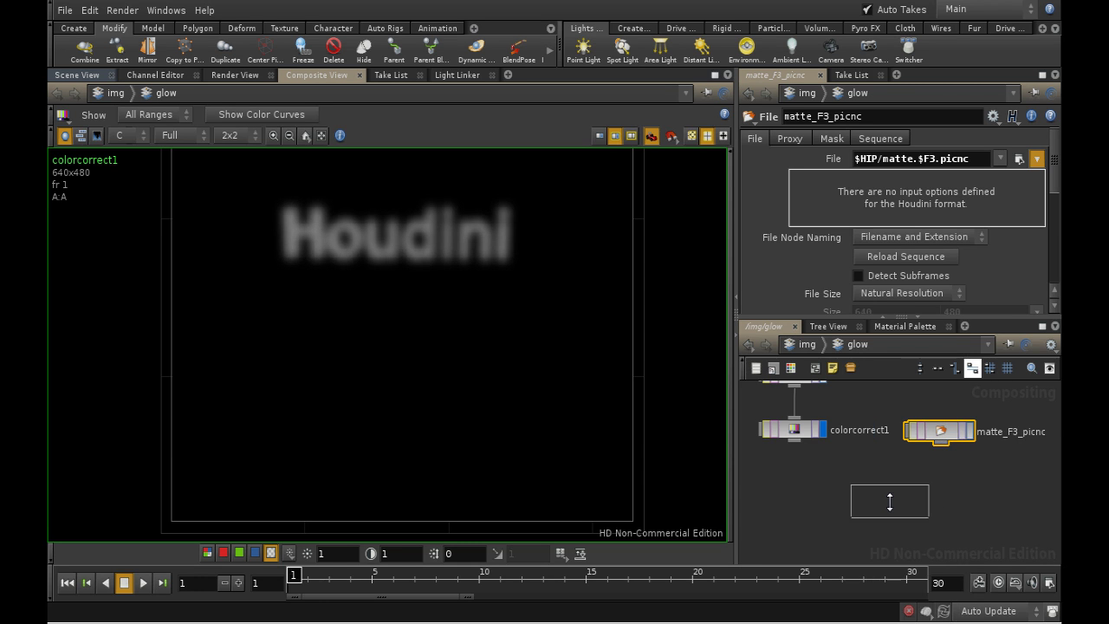
{"action": "left_click", "coordinate": [889, 502]}
{"action": "left_click_drag", "start_coordinate": [794, 444], "coordinate": [877, 483]}
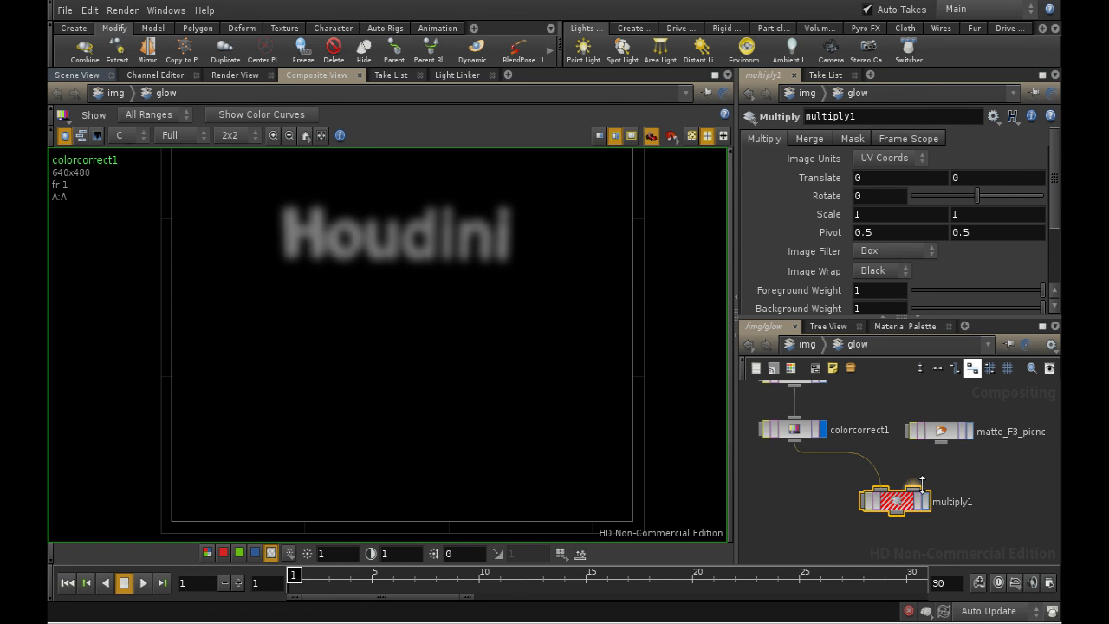
{"action": "left_click", "coordinate": [922, 484]}
{"action": "left_click", "coordinate": [925, 501]}
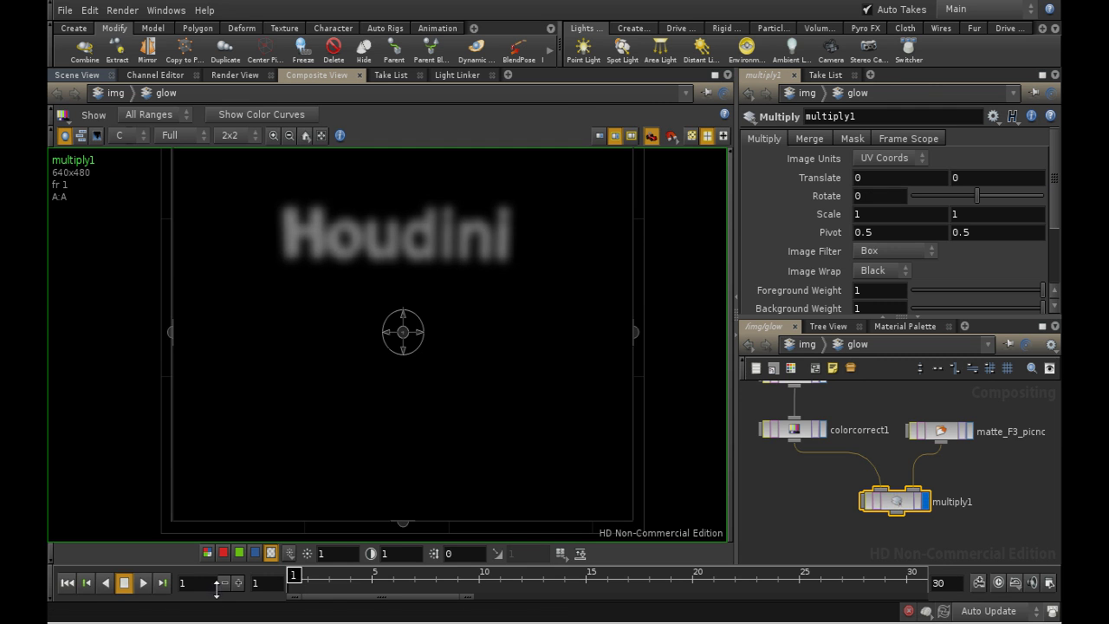
{"action": "left_click", "coordinate": [144, 583]}
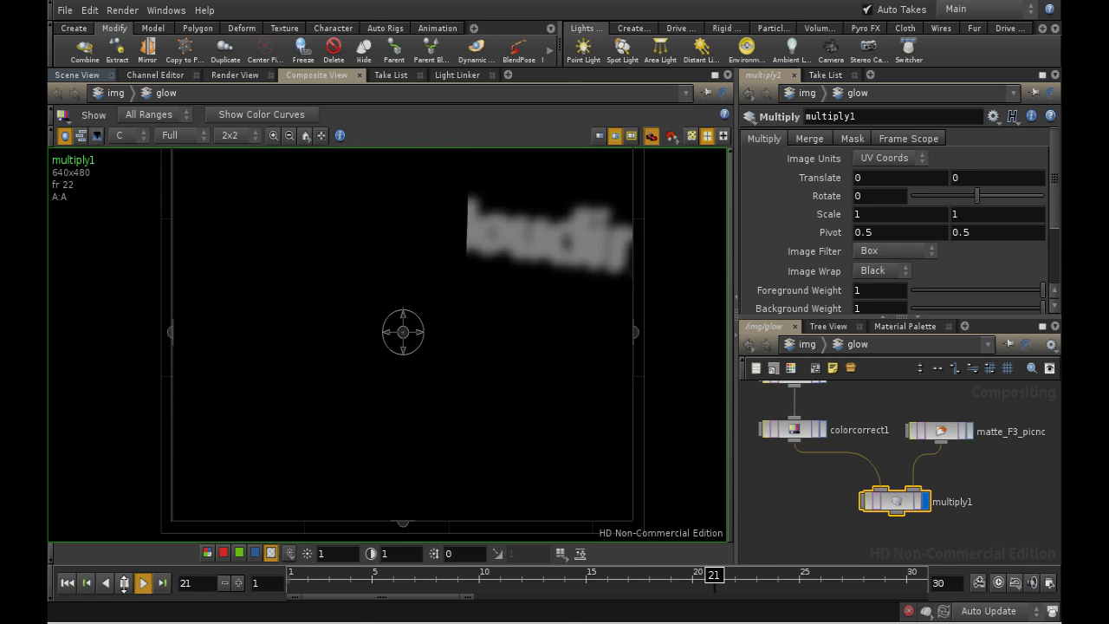
Stop playback and add a Color node, color1, below multiply1.
{"action": "left_click", "coordinate": [67, 582]}
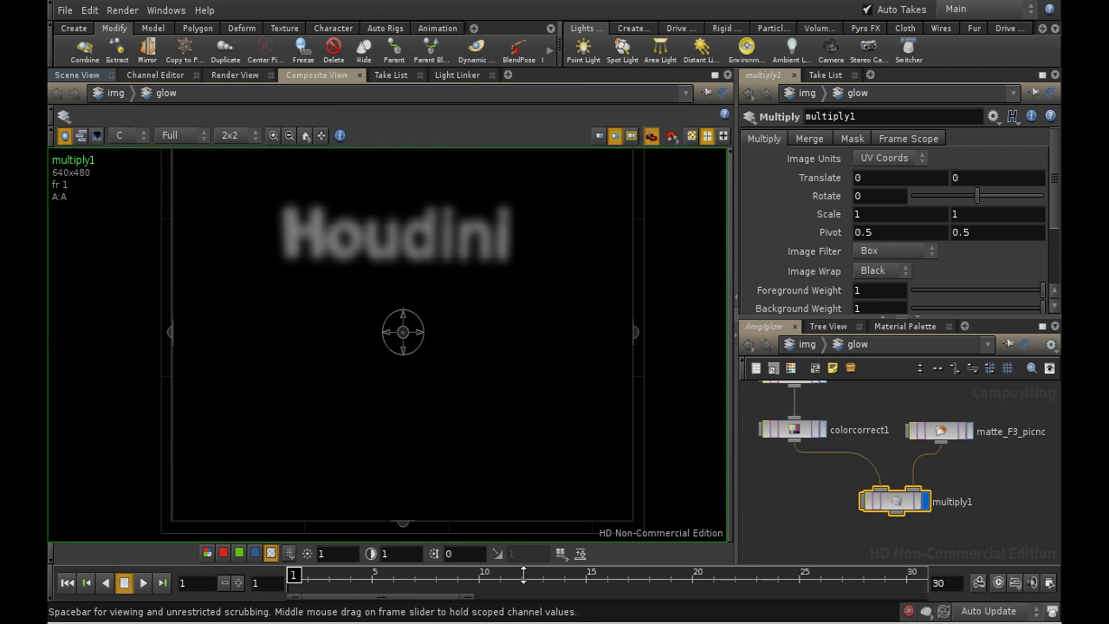
{"action": "middle_click_drag", "start_coordinate": [844, 534], "coordinate": [856, 433]}
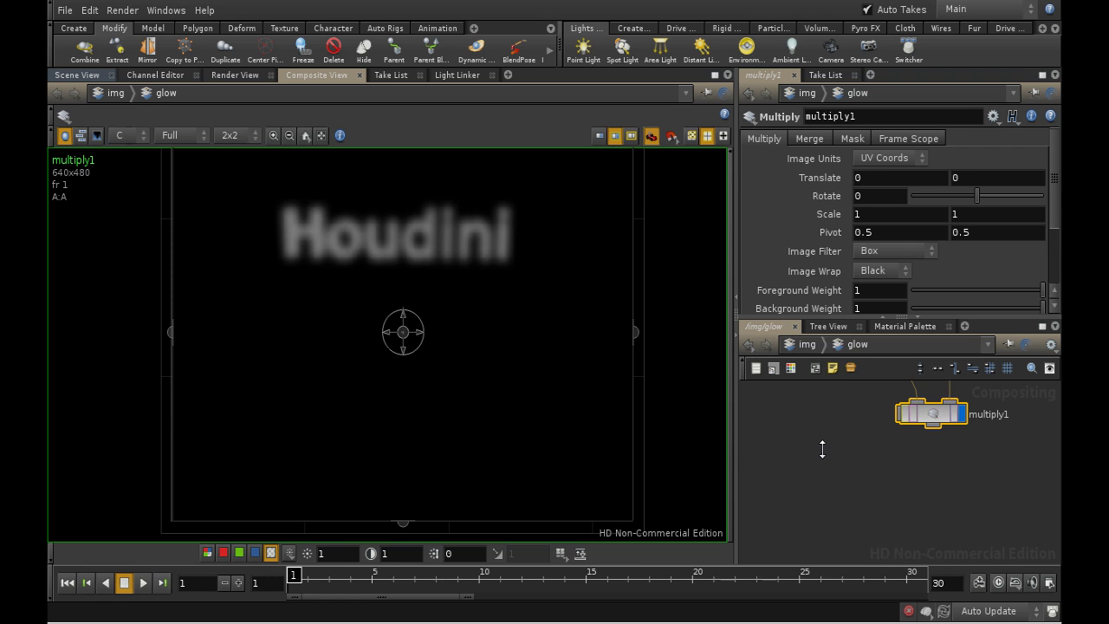
{"action": "key", "text": "Tab"}
{"action": "type", "text": "c"}
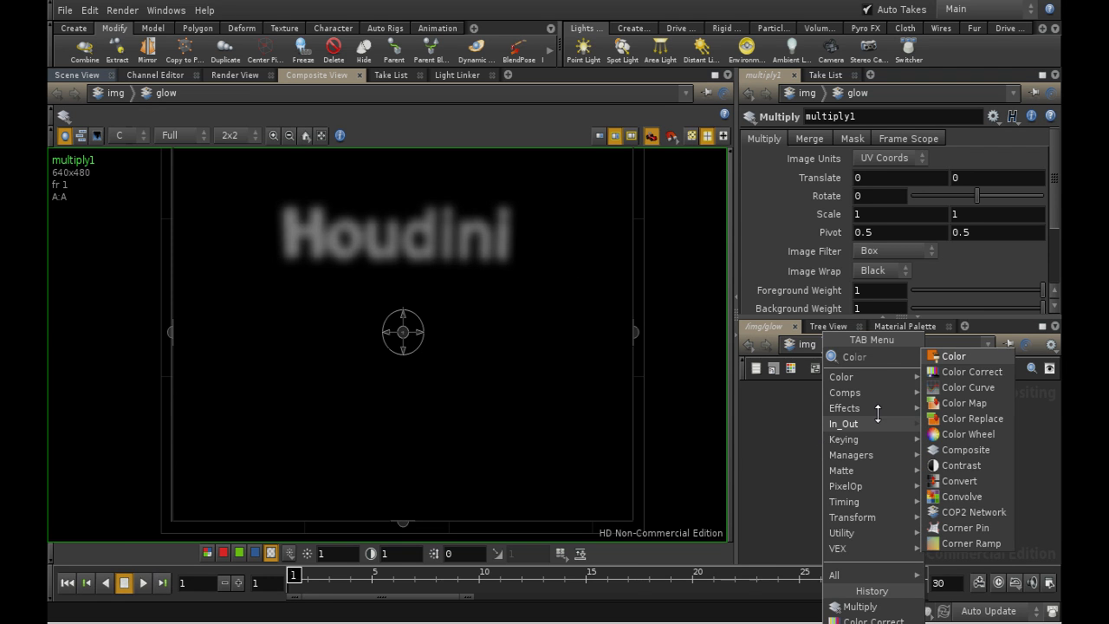
{"action": "left_click", "coordinate": [949, 357]}
{"action": "left_click", "coordinate": [928, 490]}
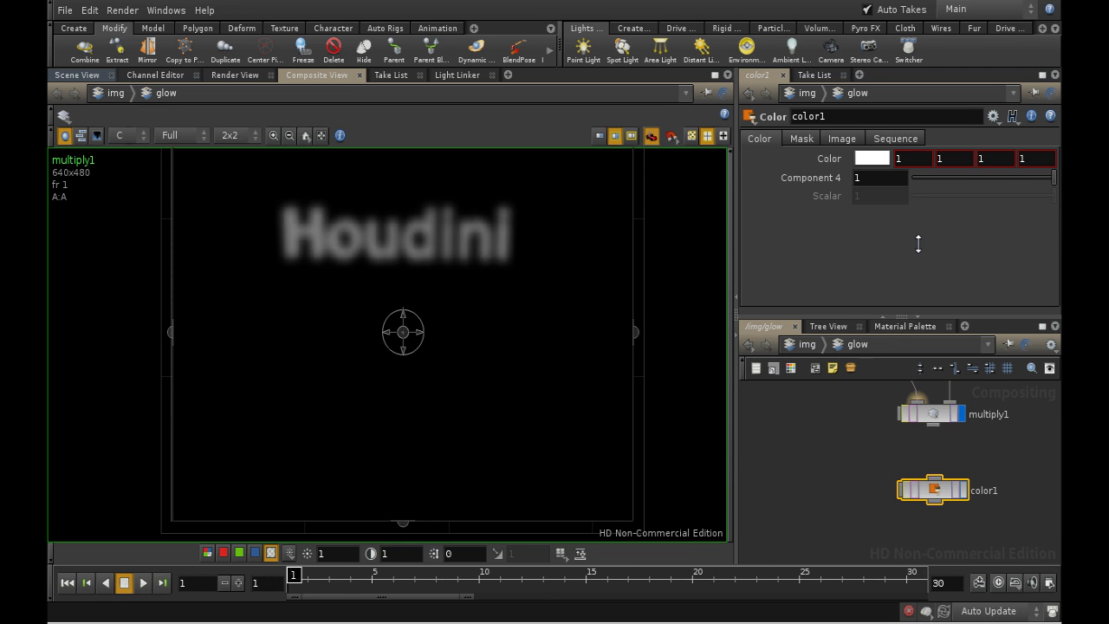
Set color1 to light green (0.5841, 0.9, 0.742) and display it.
{"action": "left_click", "coordinate": [869, 156]}
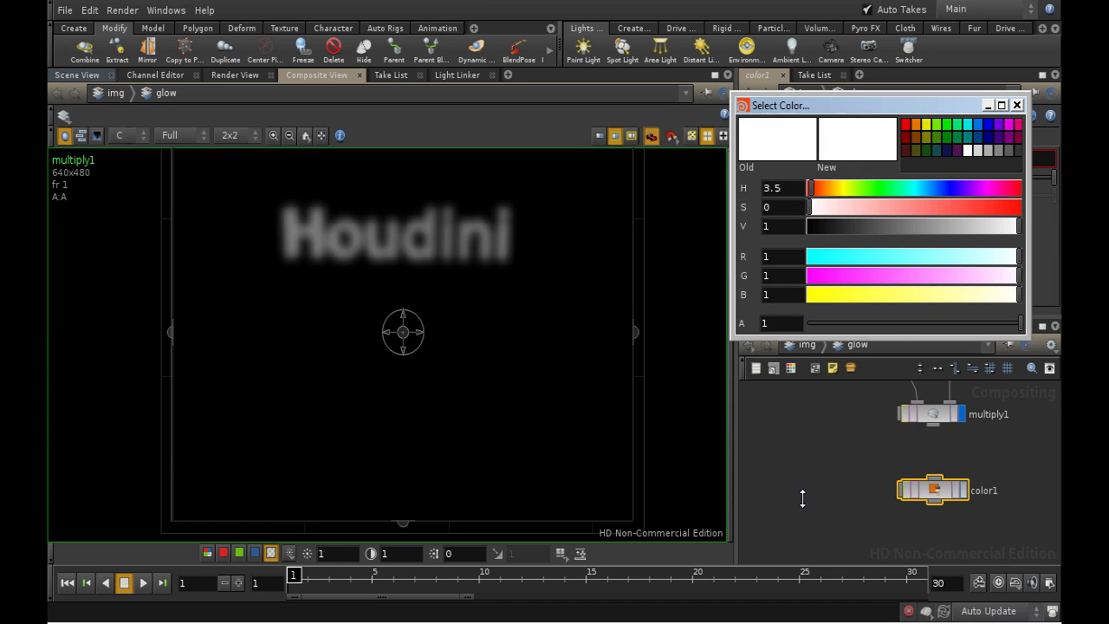
{"action": "left_click", "coordinate": [877, 188]}
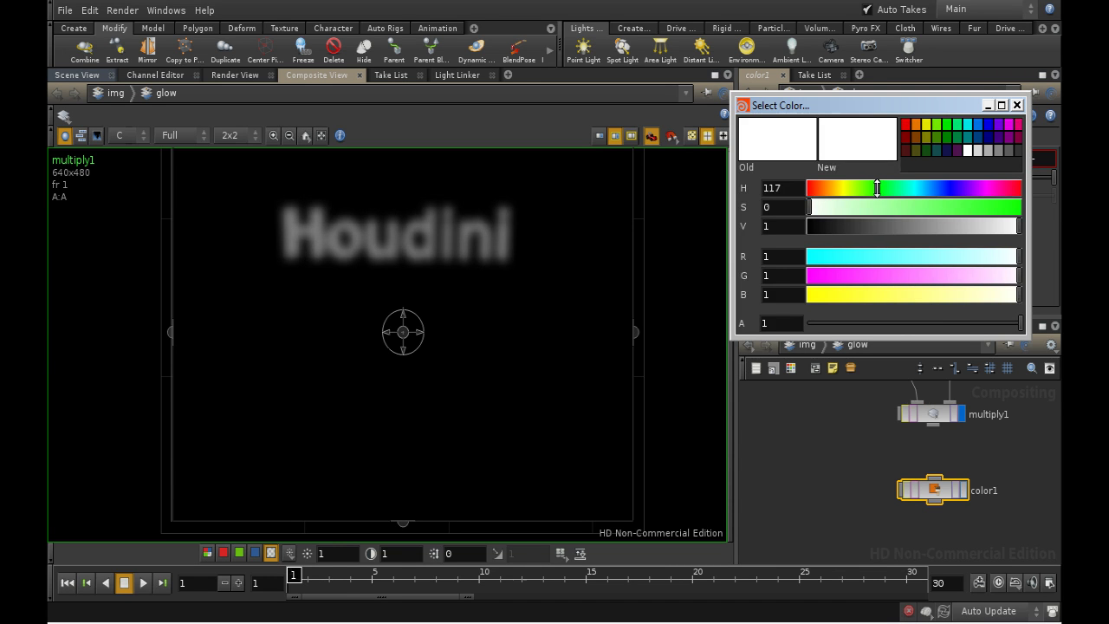
{"action": "left_click", "coordinate": [957, 125]}
{"action": "left_click_drag", "start_coordinate": [901, 206], "coordinate": [883, 207]}
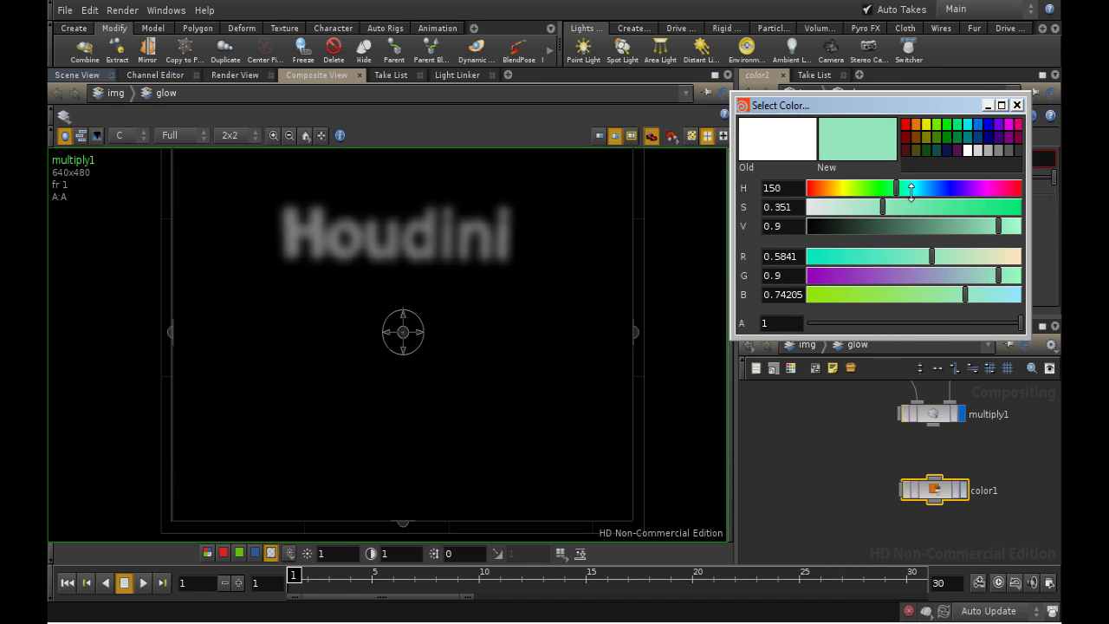
{"action": "left_click", "coordinate": [1018, 104]}
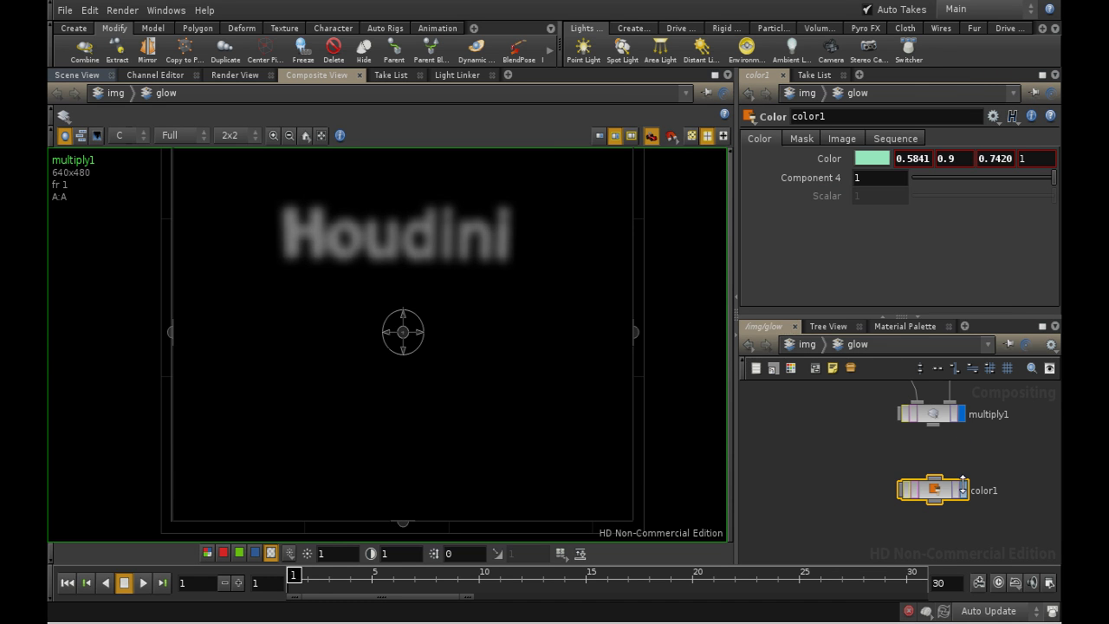
{"action": "left_click", "coordinate": [962, 490]}
{"action": "left_click_drag", "start_coordinate": [938, 489], "coordinate": [918, 485]}
Switch the viewer to RGB and wire multiply1 into color1 so the blurred text turns mint green.
{"action": "left_click", "coordinate": [208, 553]}
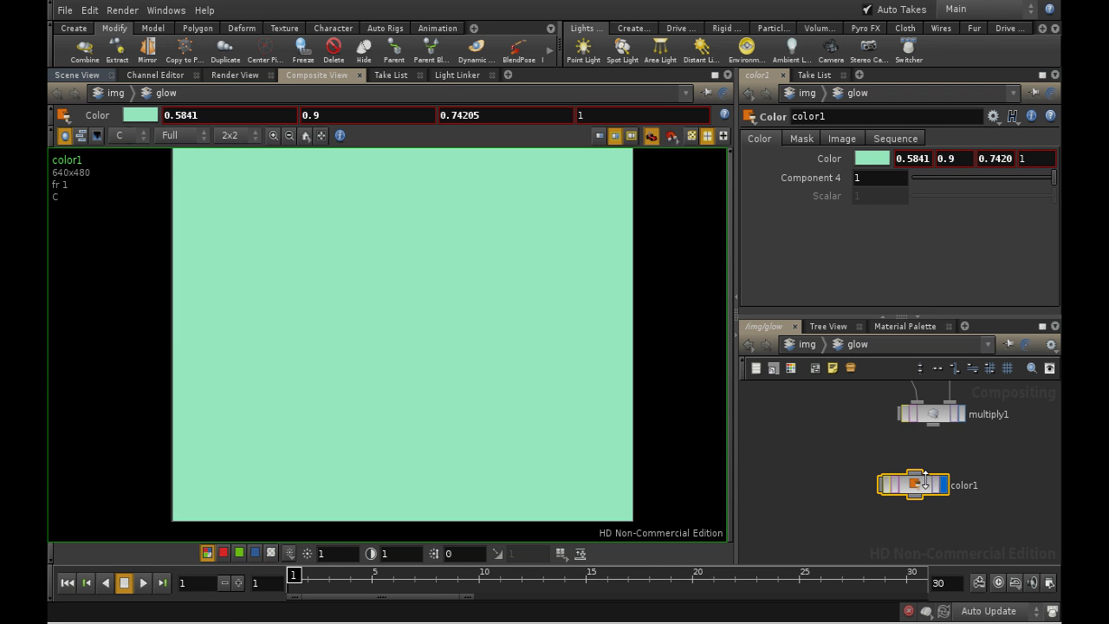
{"action": "left_click_drag", "start_coordinate": [926, 485], "coordinate": [1011, 471]}
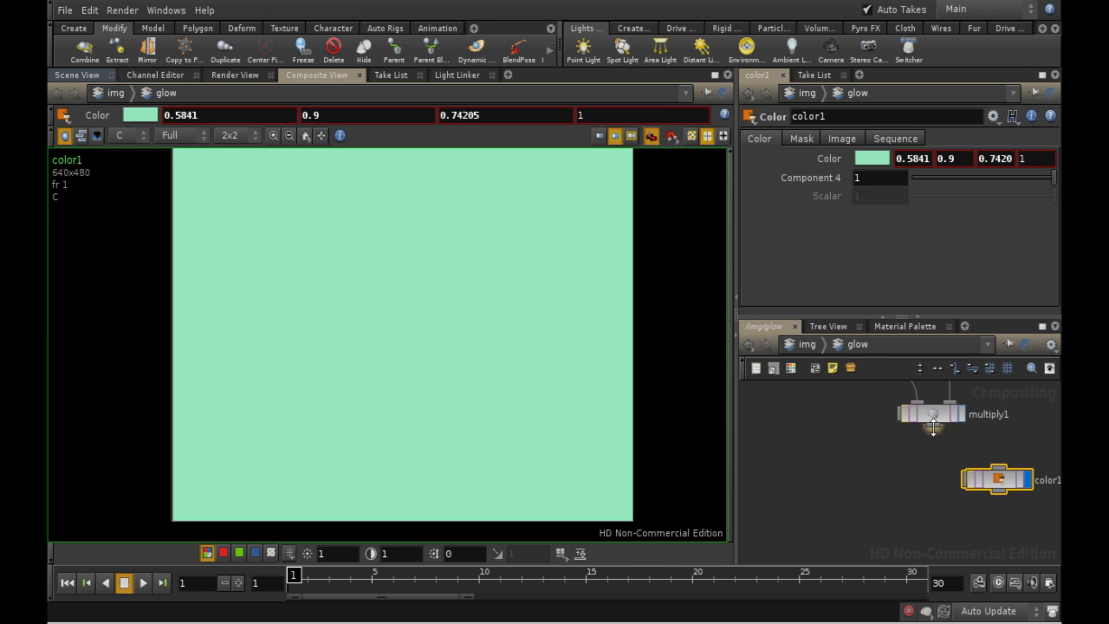
{"action": "left_click_drag", "start_coordinate": [932, 424], "coordinate": [962, 479]}
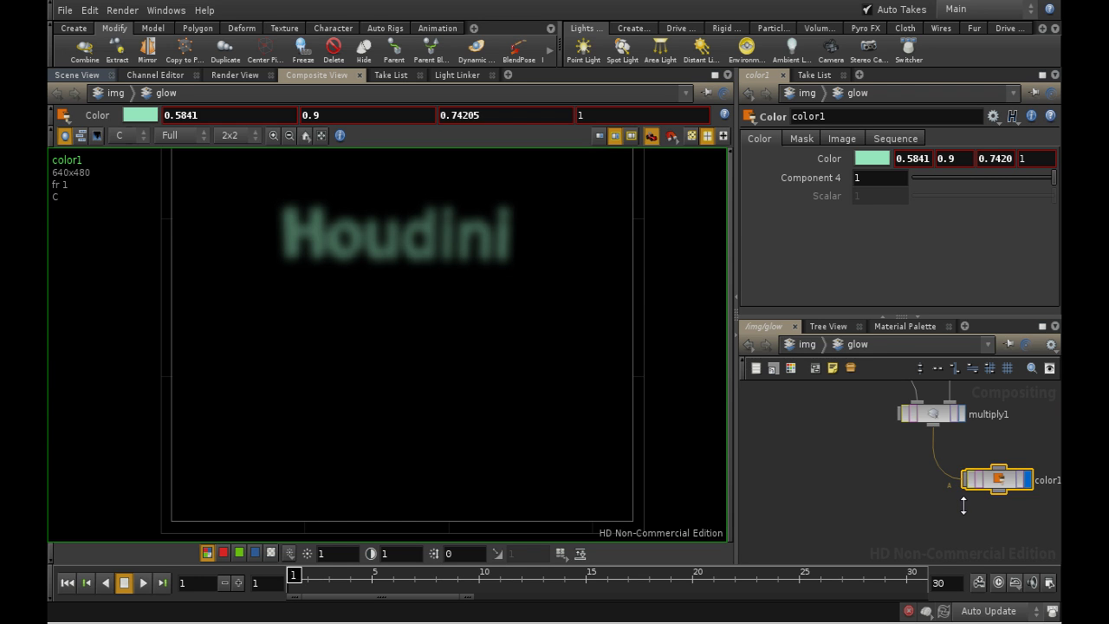
{"action": "middle_click_drag", "start_coordinate": [963, 506], "coordinate": [850, 513]}
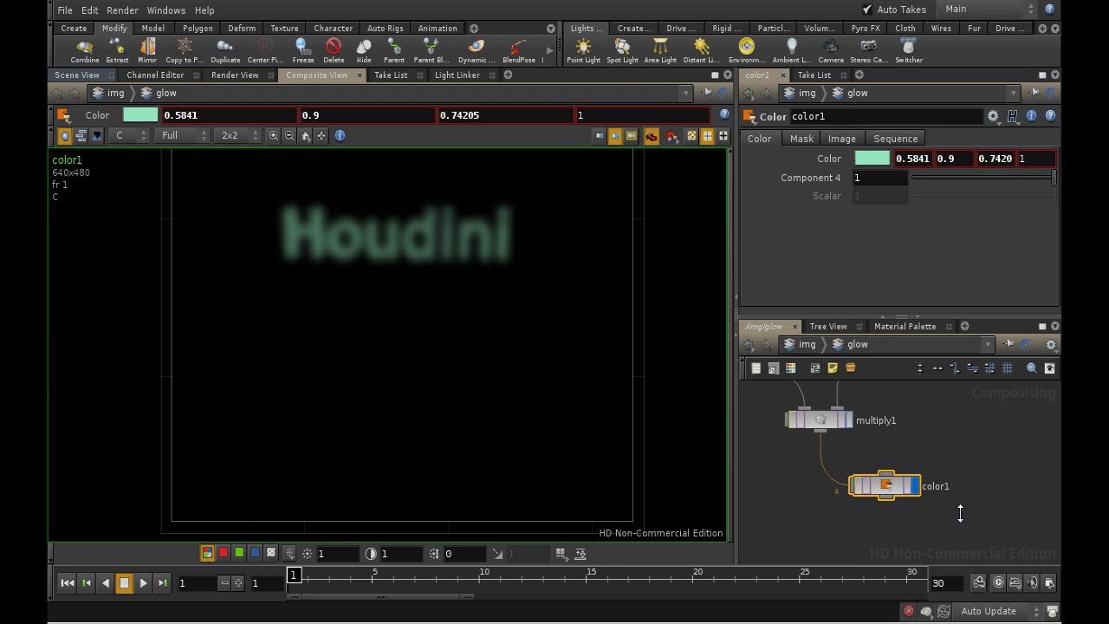
{"action": "middle_click_drag", "start_coordinate": [960, 513], "coordinate": [913, 456]}
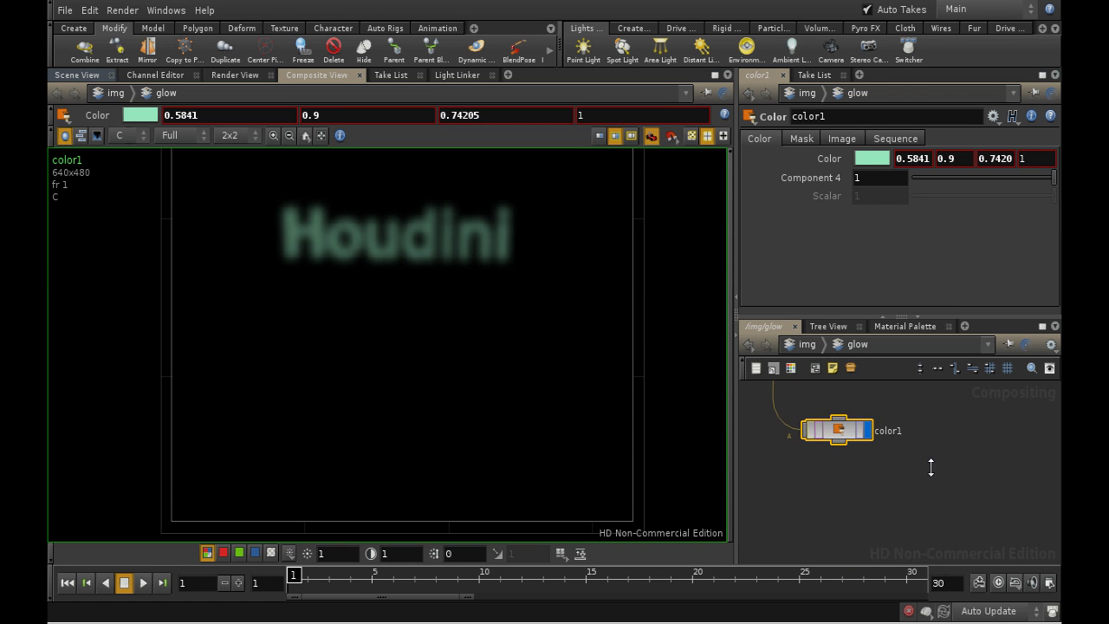
Move the normal_F3_picnc node beside color1.
{"action": "scroll", "coordinate": [949, 485], "scroll_direction": "down", "scroll_amount": 8}
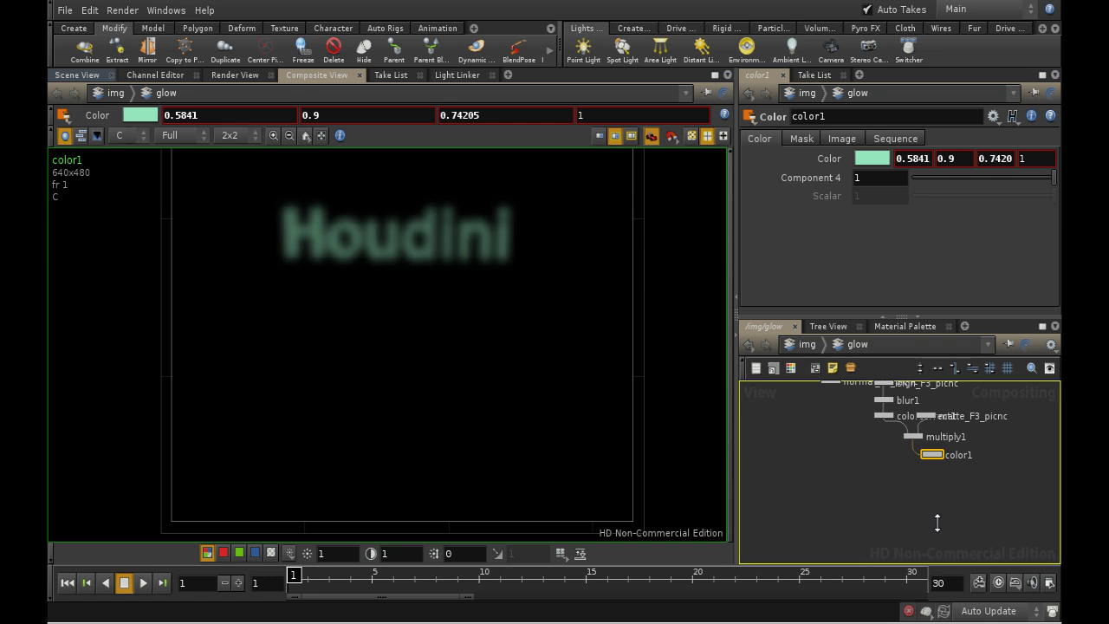
{"action": "middle_click_drag", "start_coordinate": [888, 492], "coordinate": [893, 509]}
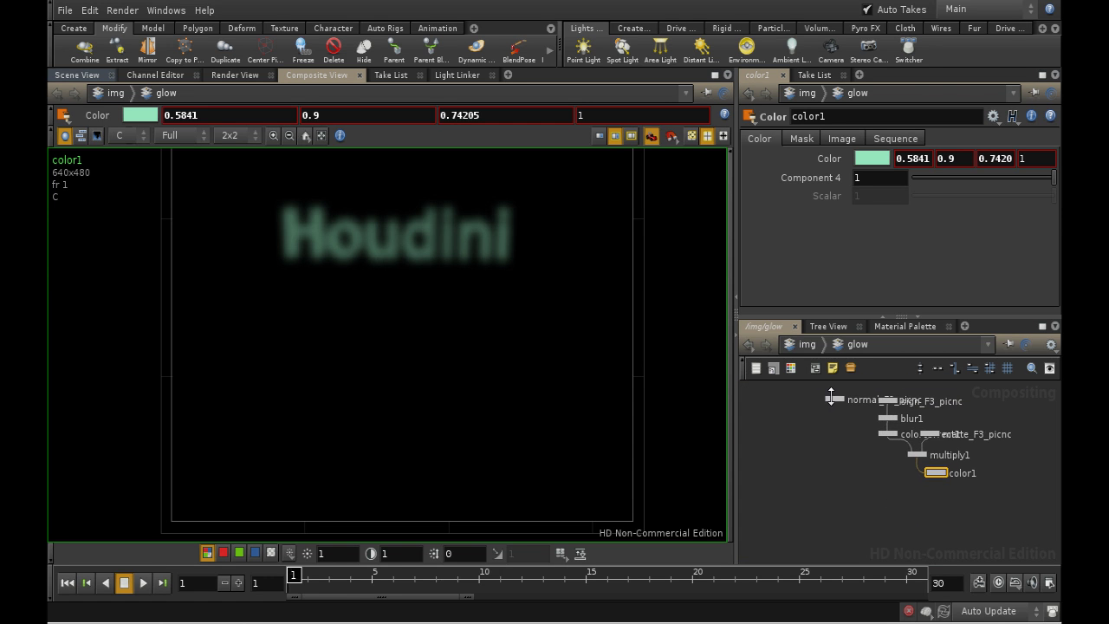
{"action": "left_click_drag", "start_coordinate": [833, 398], "coordinate": [1028, 476]}
{"action": "middle_click_drag", "start_coordinate": [915, 497], "coordinate": [820, 465]}
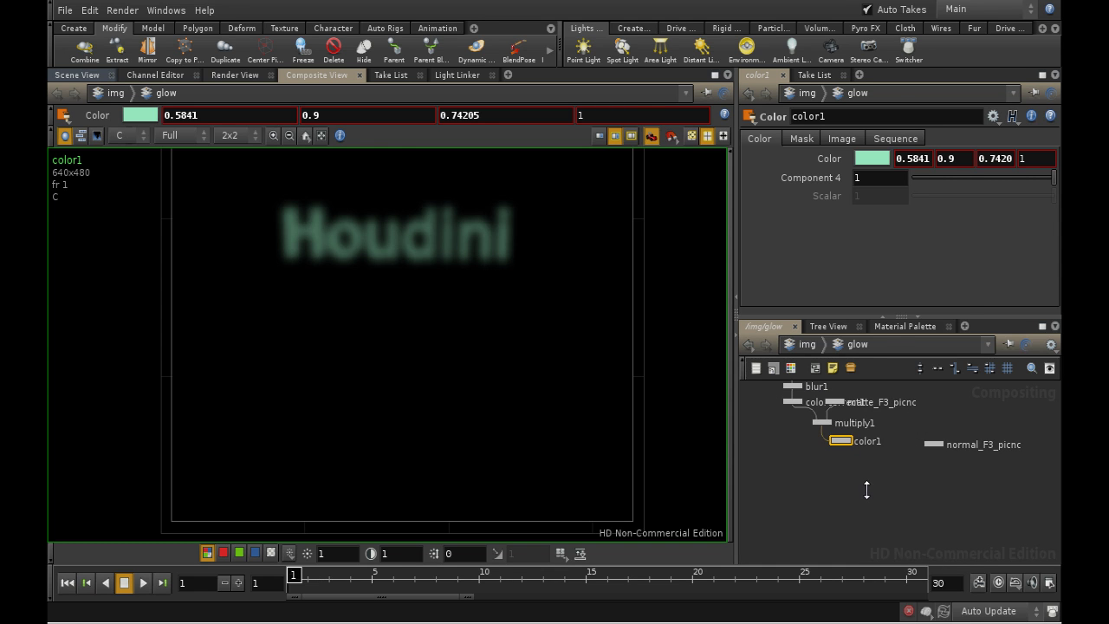
Add a Composite node, composite1, just under color1.
{"action": "key", "text": "Tab"}
{"action": "key", "text": "Down"}
{"action": "key", "text": "Down"}
{"action": "key", "text": "Down"}
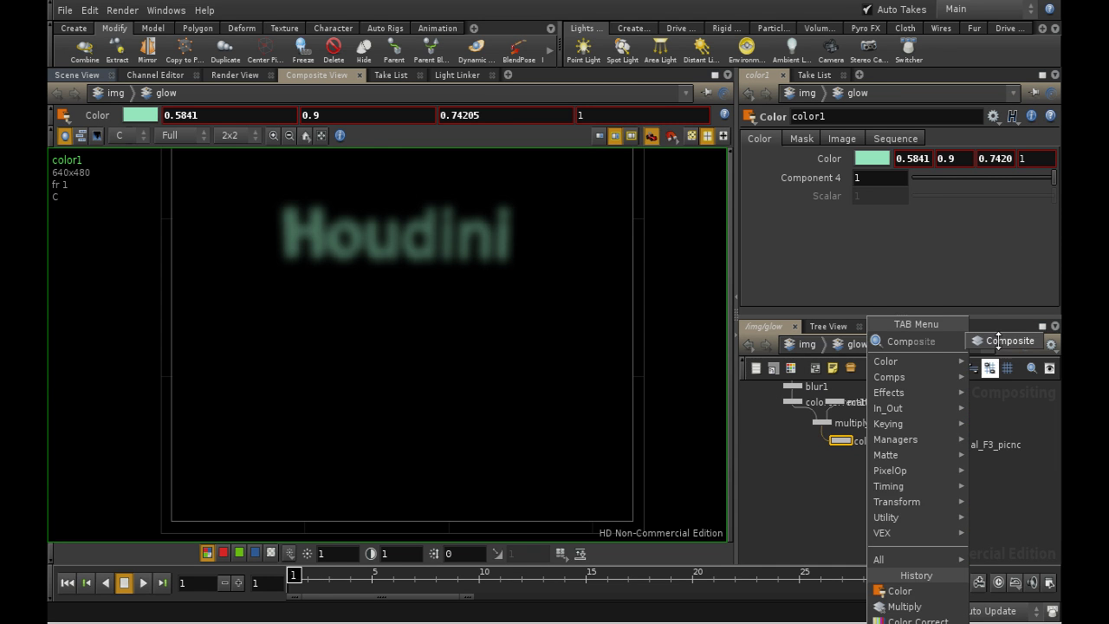
{"action": "left_click", "coordinate": [998, 341]}
{"action": "left_click", "coordinate": [921, 516]}
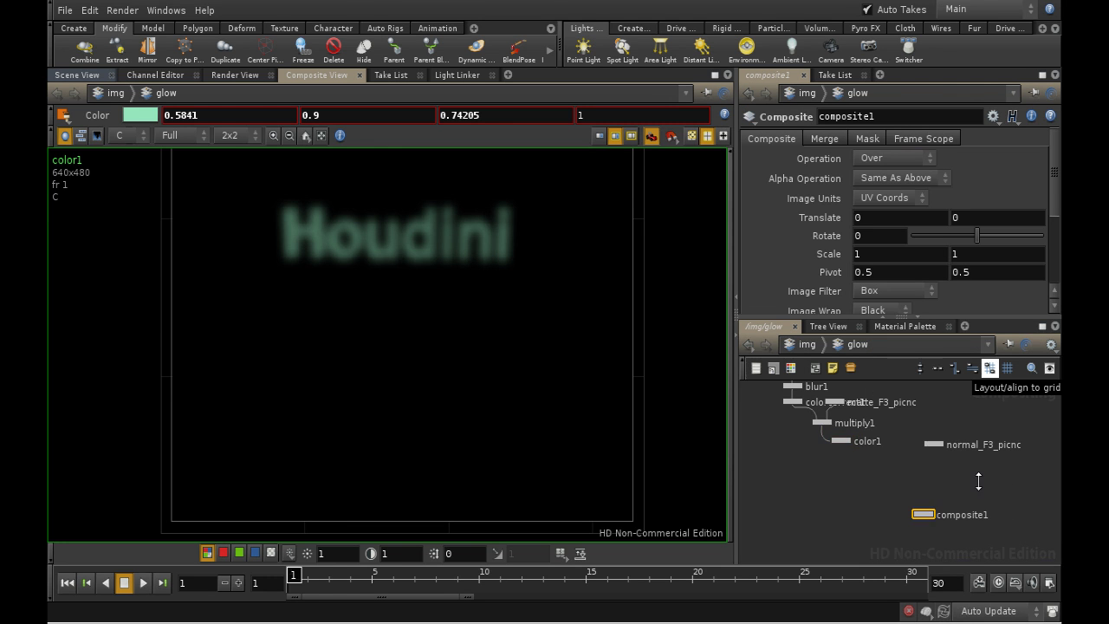
{"action": "scroll", "coordinate": [972, 441], "scroll_direction": "up", "scroll_amount": 2}
{"action": "left_click_drag", "start_coordinate": [898, 532], "coordinate": [856, 494]}
Wire color1 into composite1's first input and normal_F3_picnc into its second, then scrub frames to check.
{"action": "left_click_drag", "start_coordinate": [766, 426], "coordinate": [838, 484]}
{"action": "left_click", "coordinate": [915, 423]}
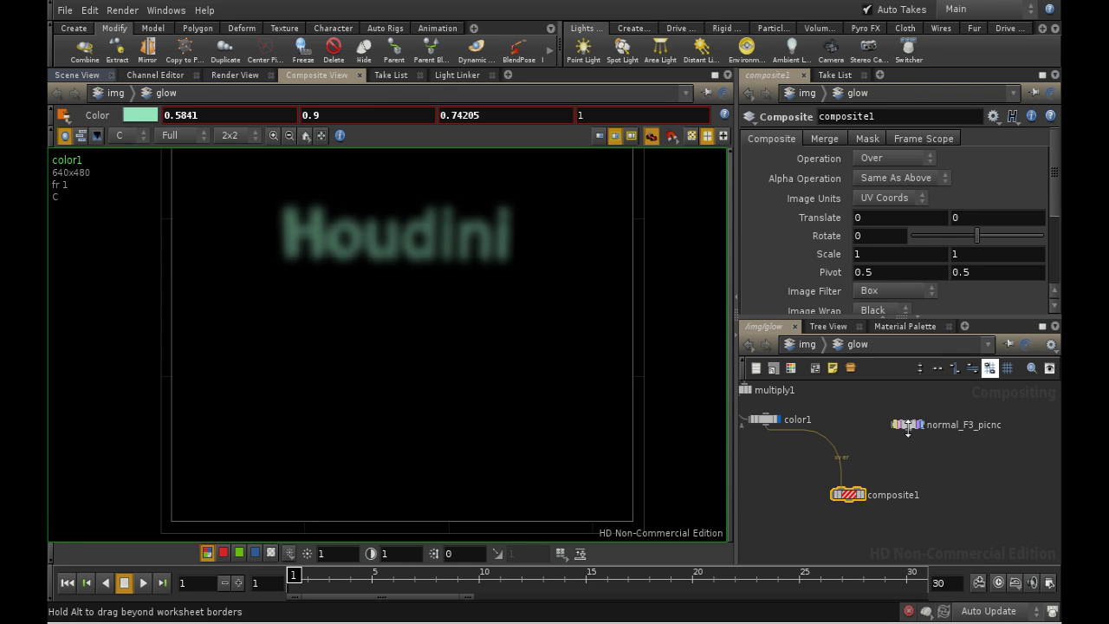
{"action": "left_click_drag", "start_coordinate": [907, 430], "coordinate": [856, 491]}
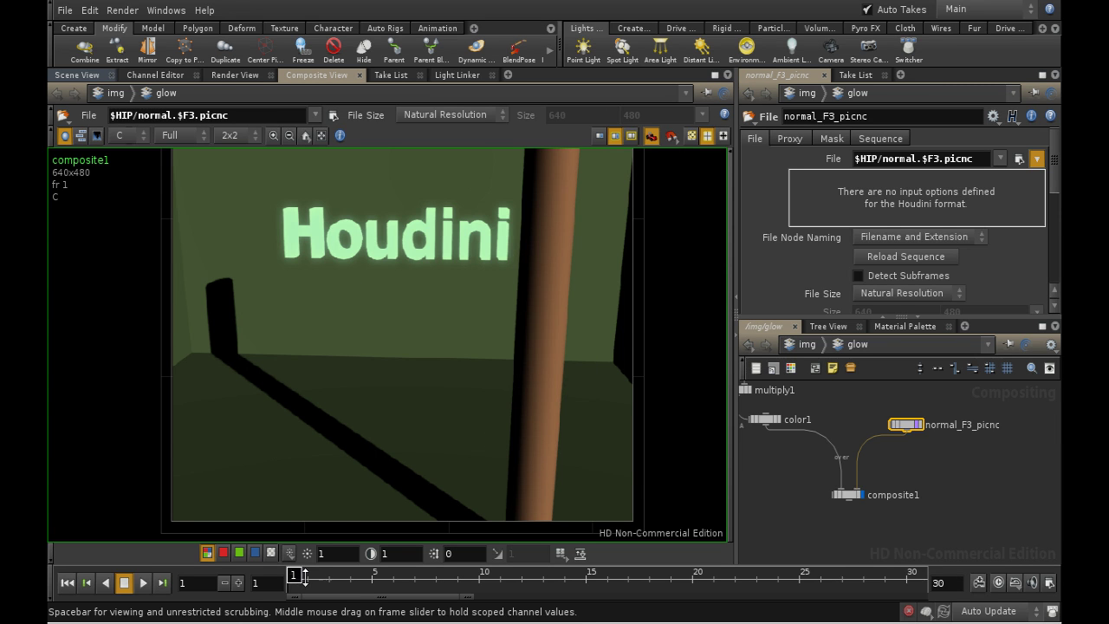
{"action": "left_click_drag", "start_coordinate": [304, 576], "coordinate": [527, 582]}
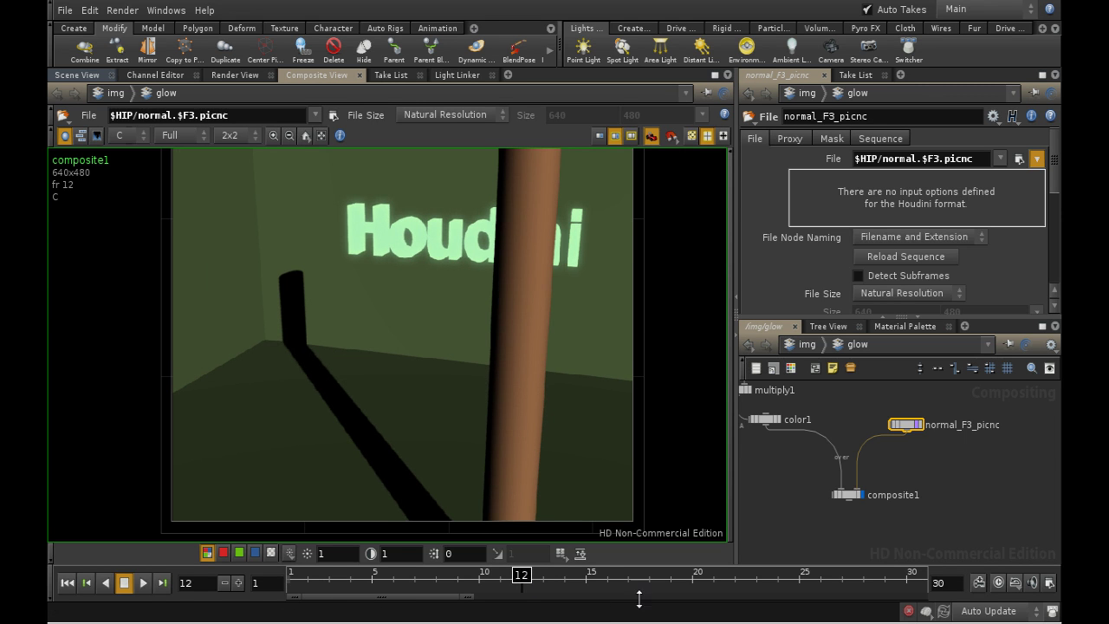
{"action": "middle_click_drag", "start_coordinate": [868, 540], "coordinate": [920, 539]}
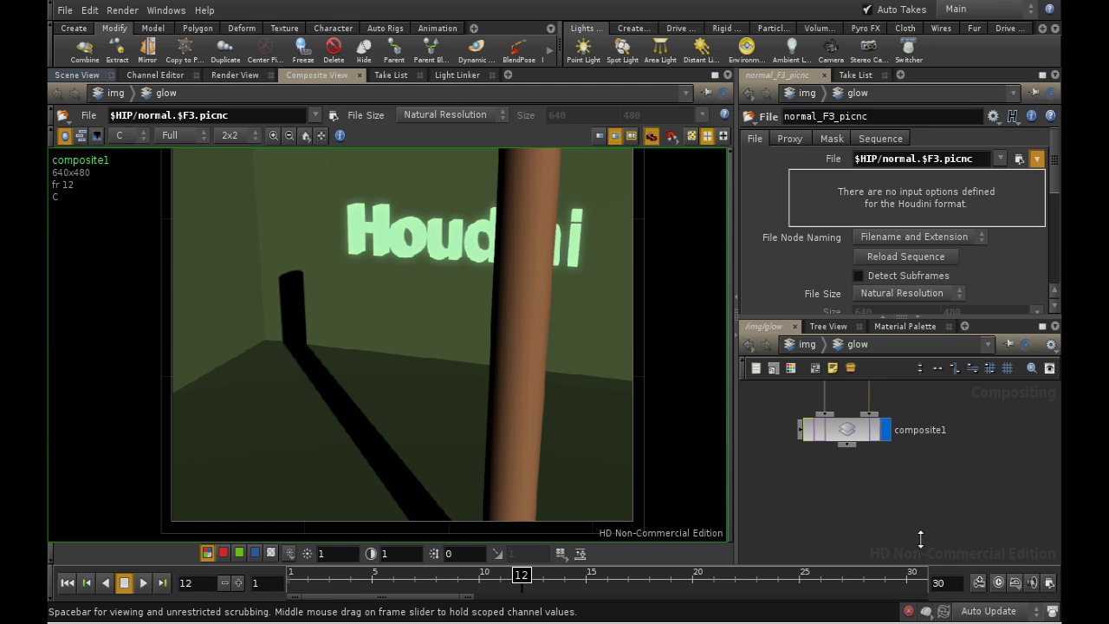
Add ROP File Output rop_comp1 after composite1, writing to $HIP/final.$F3.tif.
{"action": "key", "text": "Tab"}
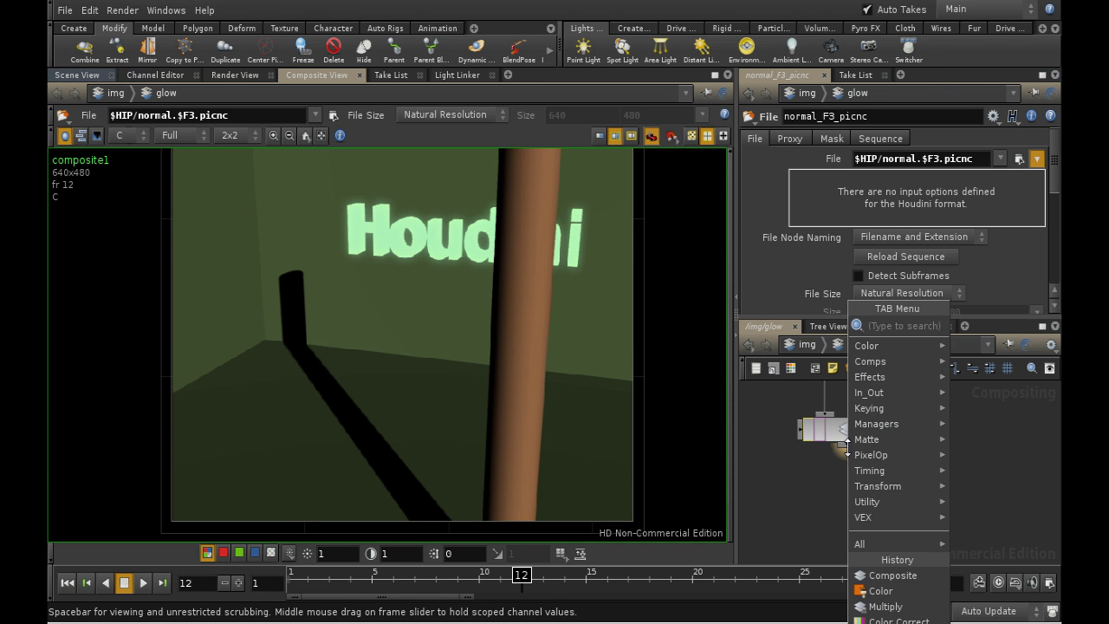
{"action": "type", "text": "rop"}
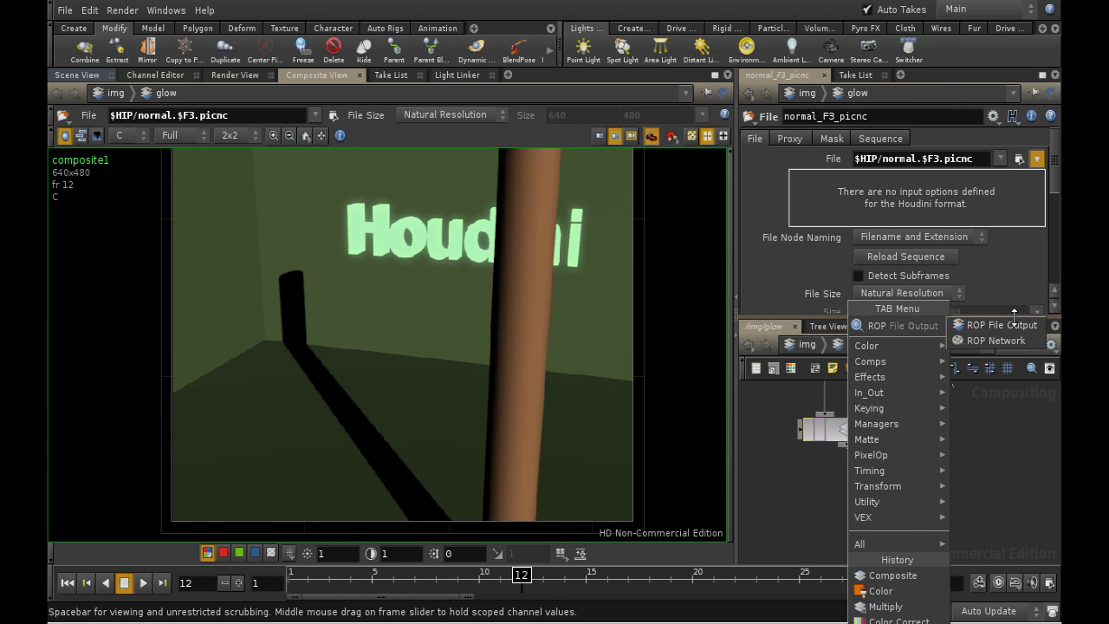
{"action": "key", "text": "Return"}
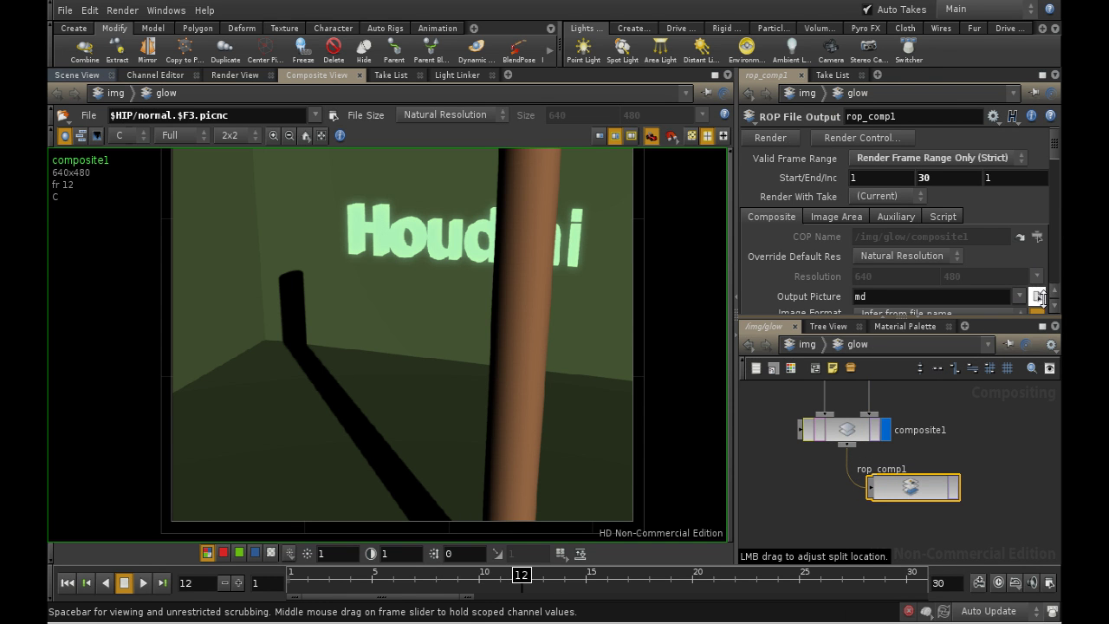
{"action": "left_click", "coordinate": [1037, 298]}
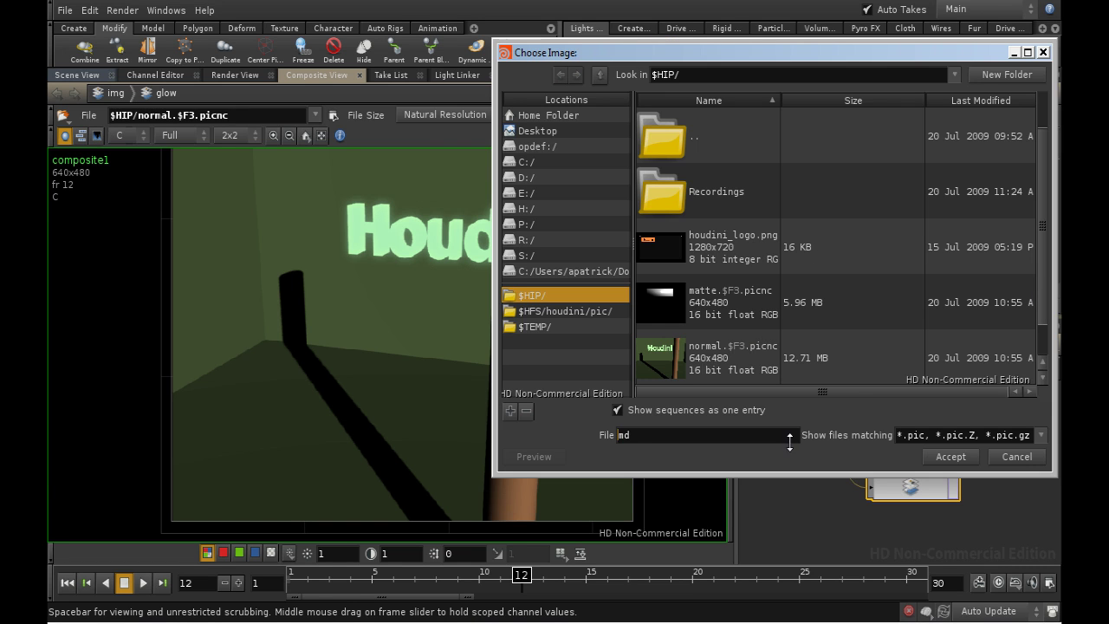
{"action": "left_click_drag", "start_coordinate": [723, 439], "coordinate": [580, 444]}
{"action": "key", "text": "Return"}
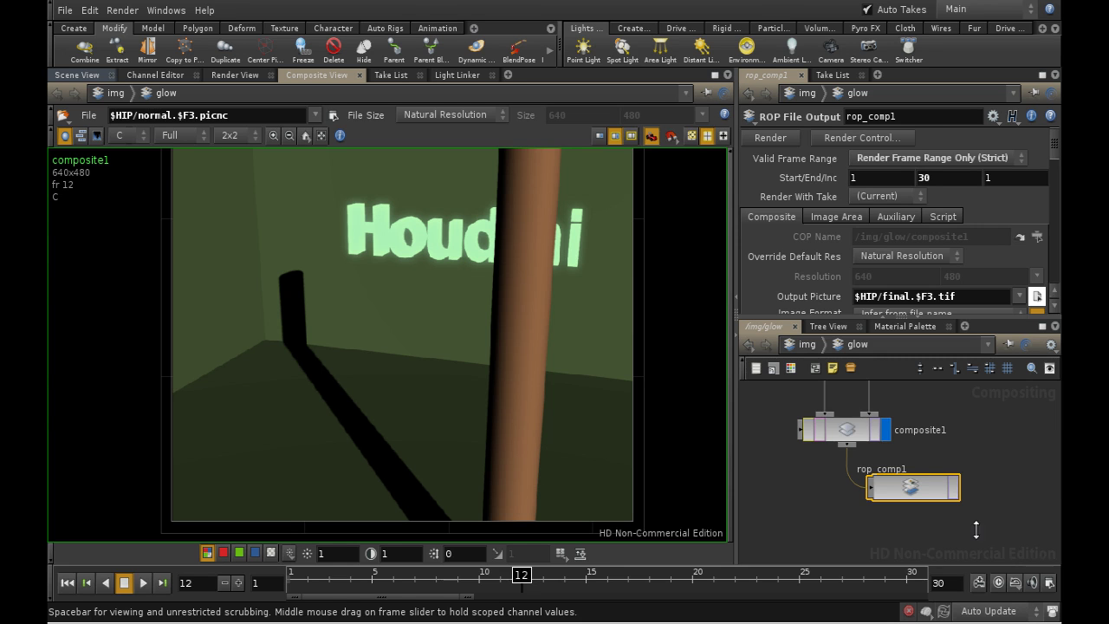
{"action": "middle_click_drag", "start_coordinate": [976, 530], "coordinate": [956, 489]}
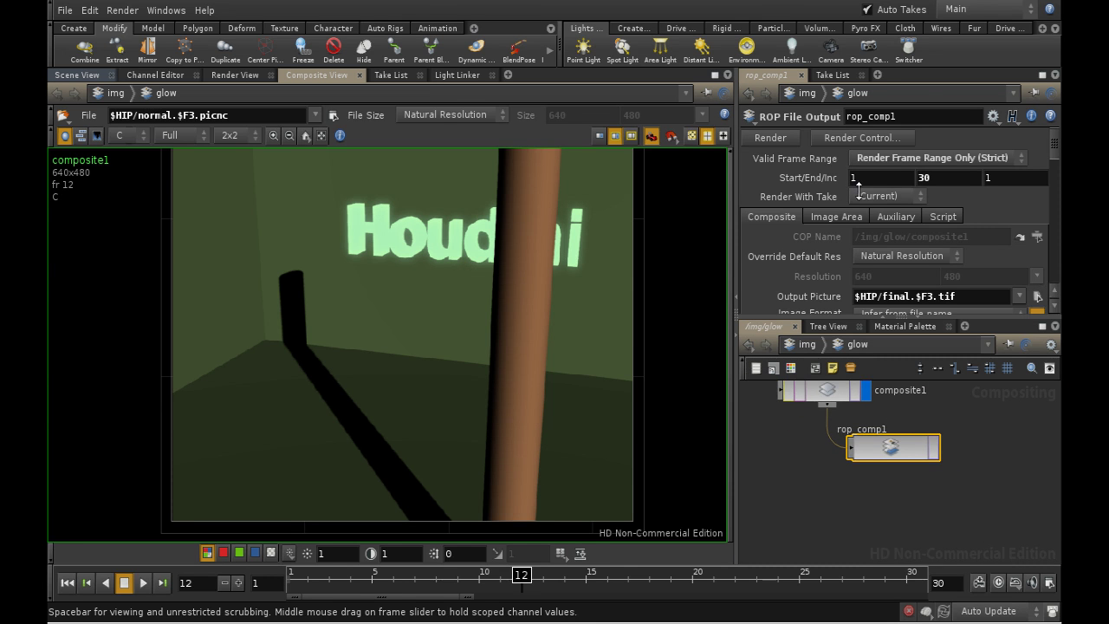
{"action": "left_click", "coordinate": [842, 217]}
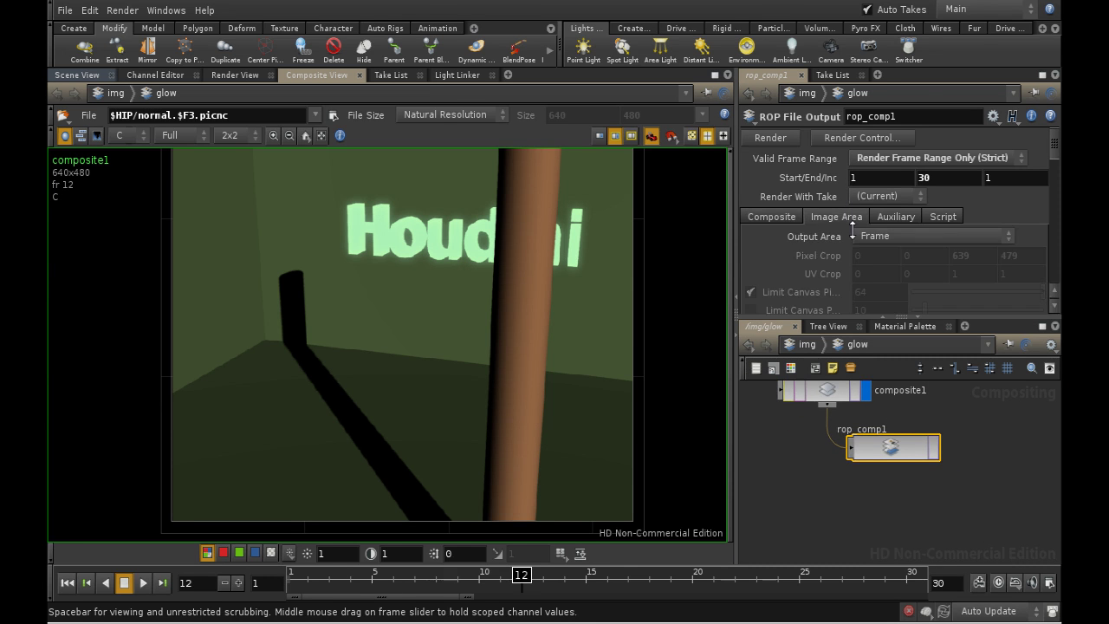
{"action": "left_click", "coordinate": [901, 216]}
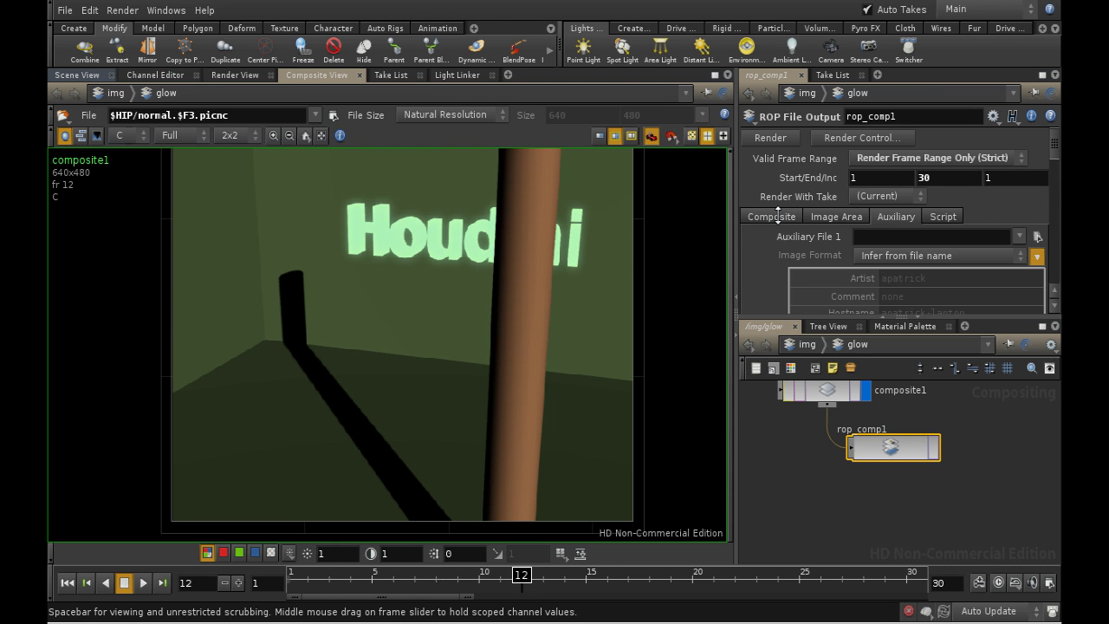
{"action": "left_click", "coordinate": [778, 215]}
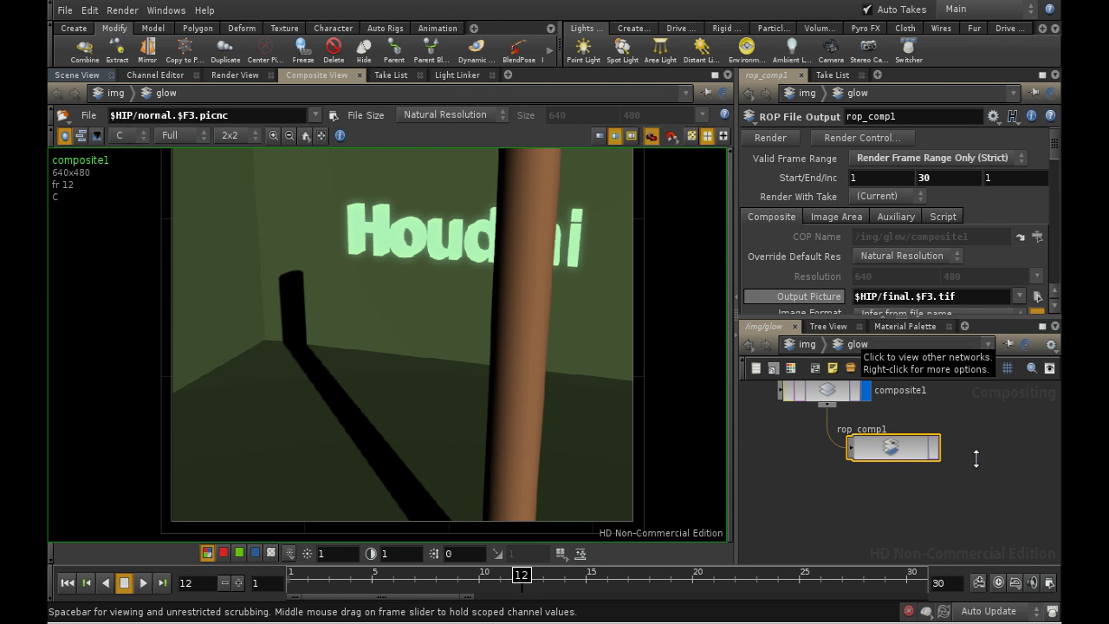
Render frames 1–30 from rop_comp1 as final.###.tif files.
{"action": "left_click", "coordinate": [937, 447]}
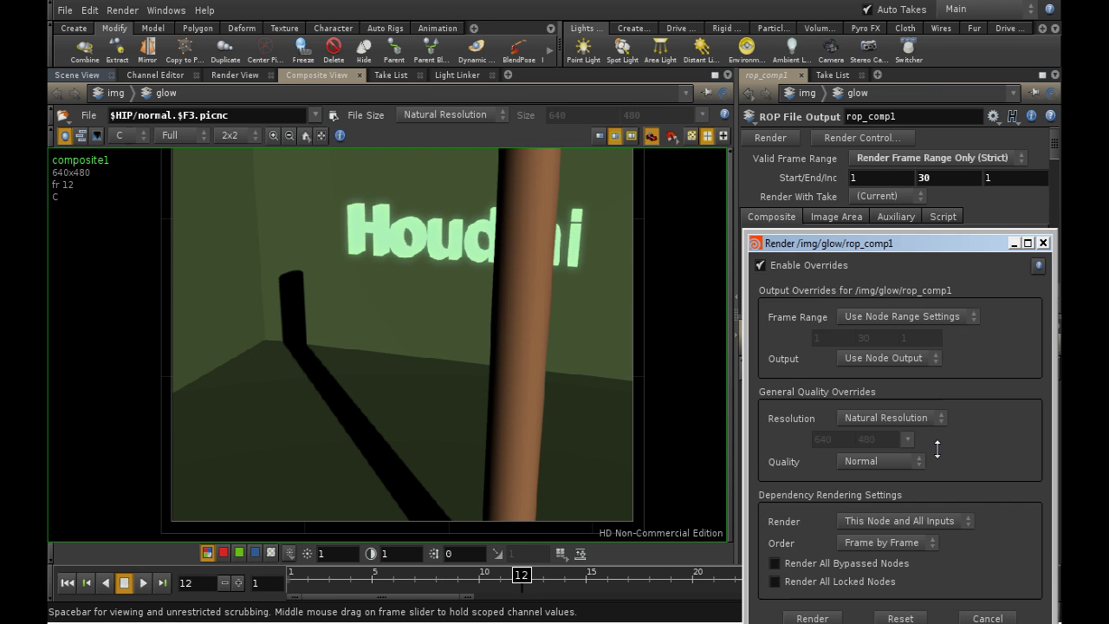
{"action": "left_click", "coordinate": [812, 616]}
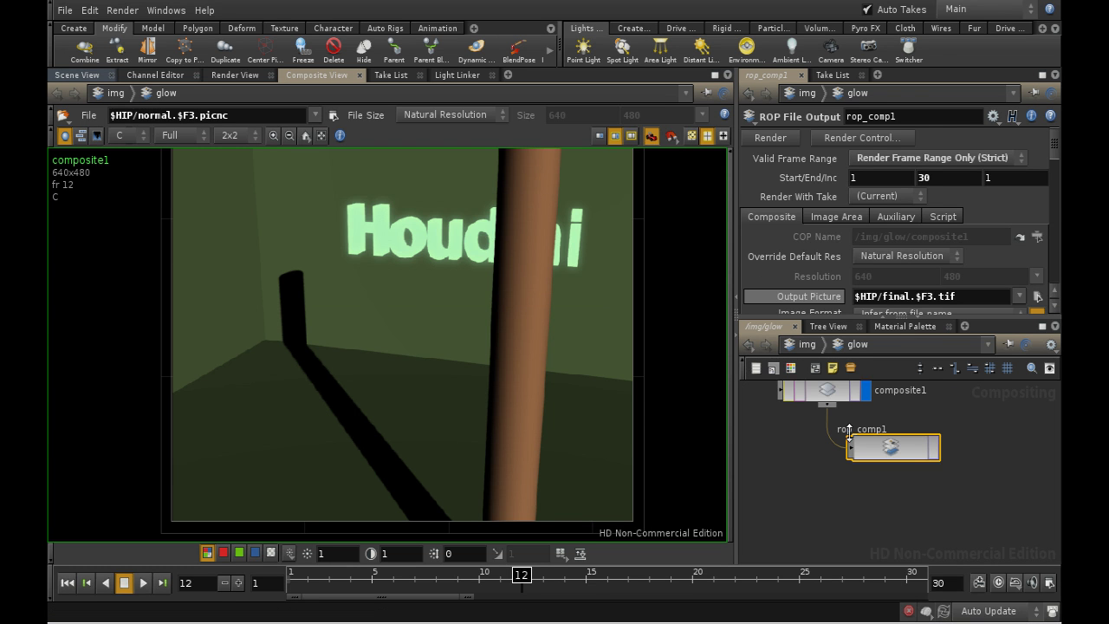
Review the glow network up to its source nodes and select matte_F3_picnc to show its parameters.
{"action": "left_click_drag", "start_coordinate": [1057, 140], "coordinate": [1044, 206]}
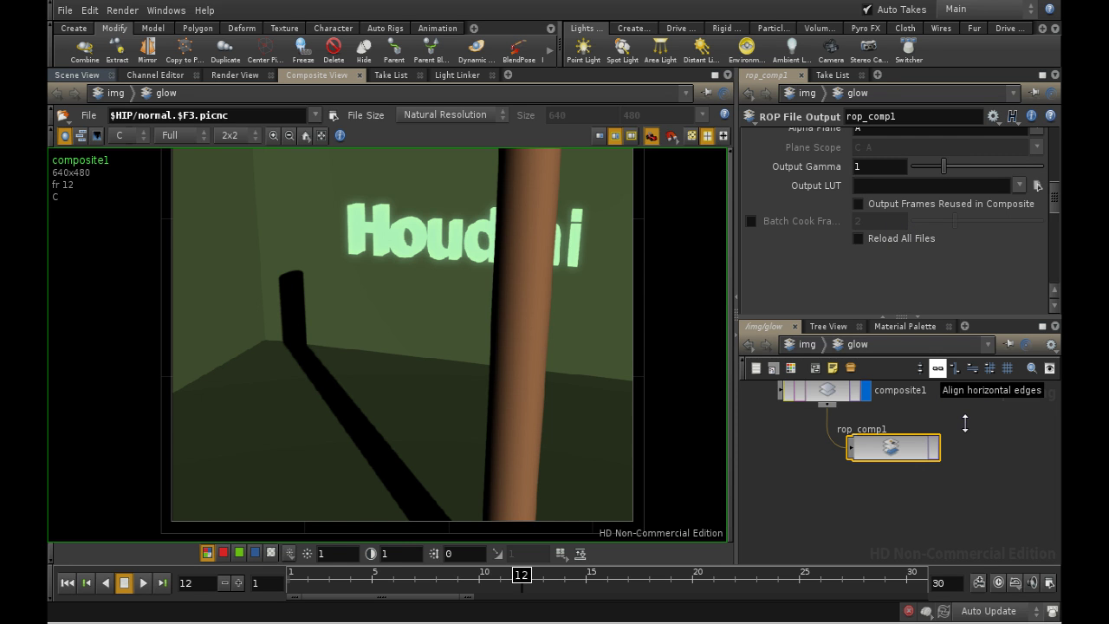
{"action": "scroll", "coordinate": [961, 425], "scroll_direction": "up", "scroll_amount": 1}
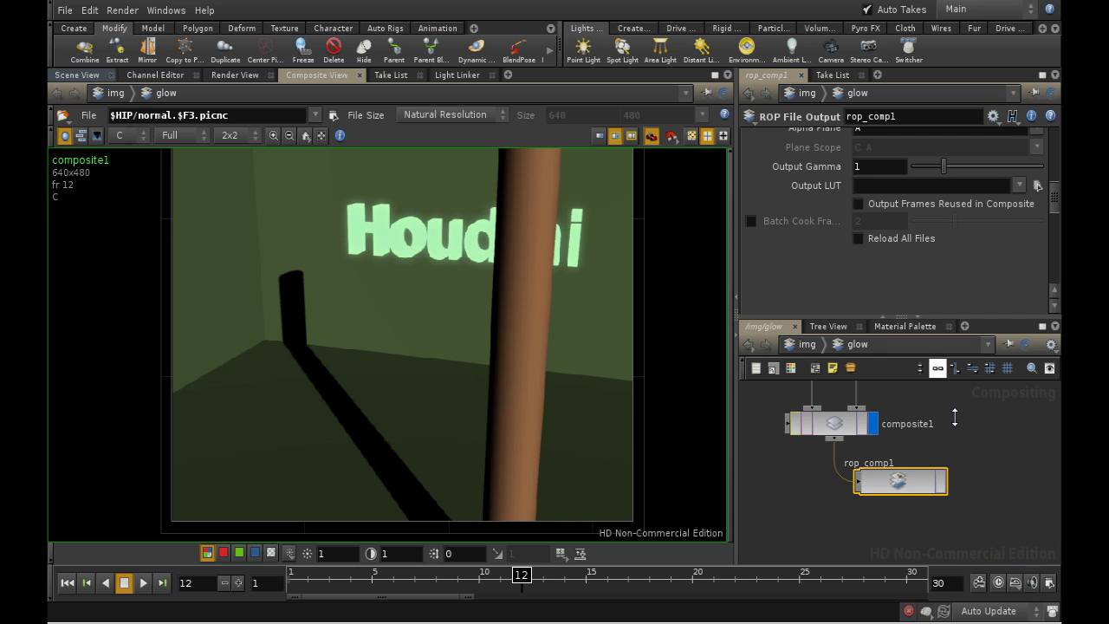
{"action": "scroll", "coordinate": [975, 452], "scroll_direction": "up", "scroll_amount": 1}
{"action": "scroll", "coordinate": [962, 444], "scroll_direction": "up", "scroll_amount": 2}
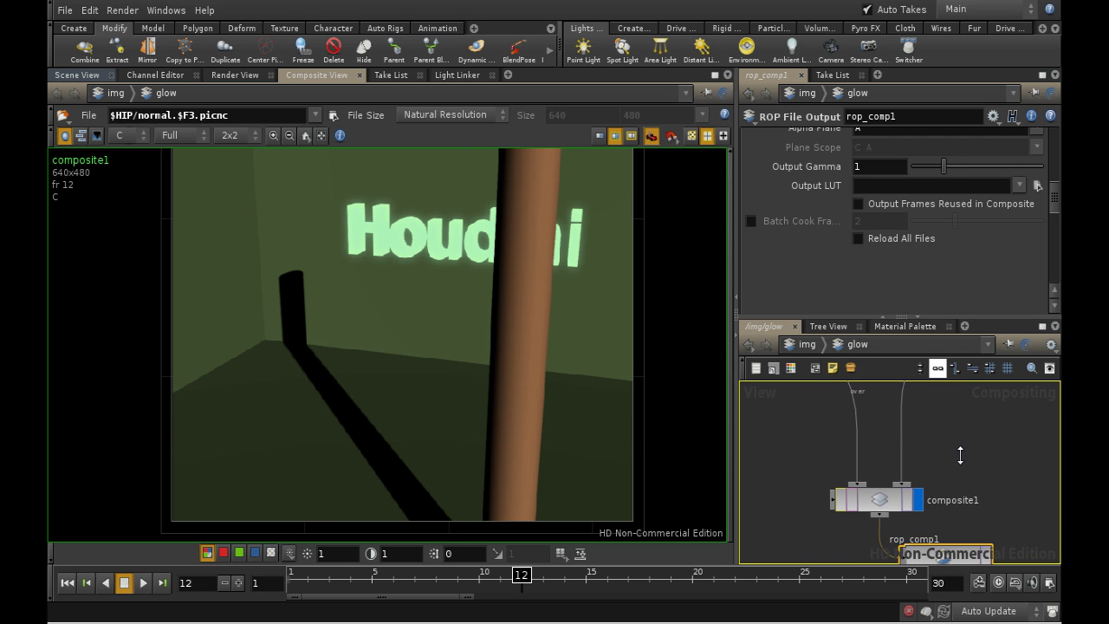
{"action": "scroll", "coordinate": [969, 454], "scroll_direction": "up", "scroll_amount": 1}
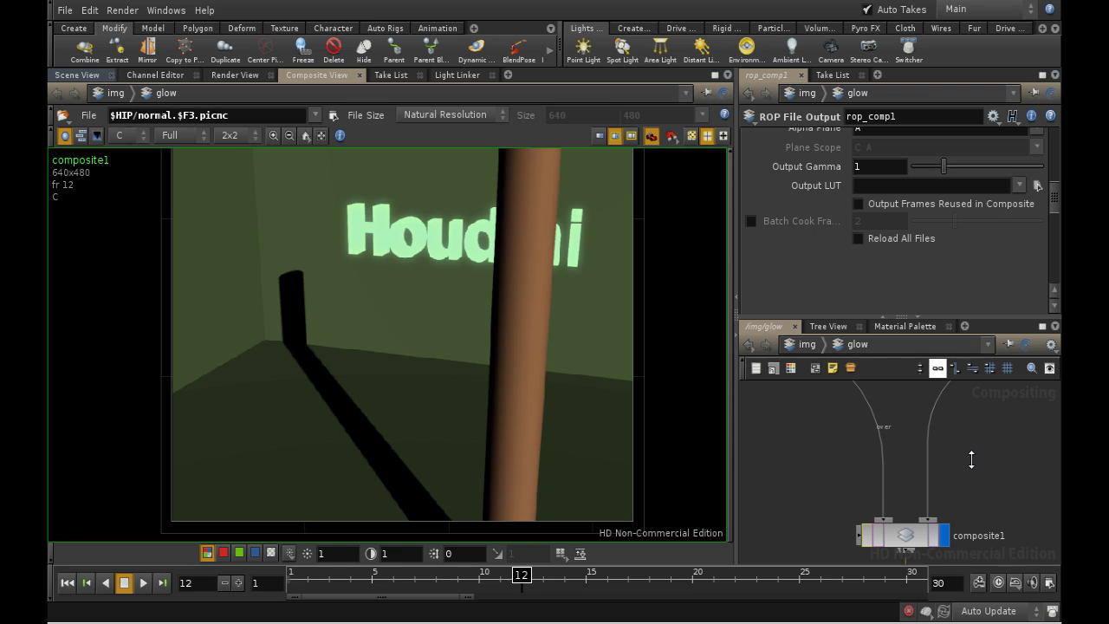
{"action": "scroll", "coordinate": [908, 411], "scroll_direction": "up", "scroll_amount": 4}
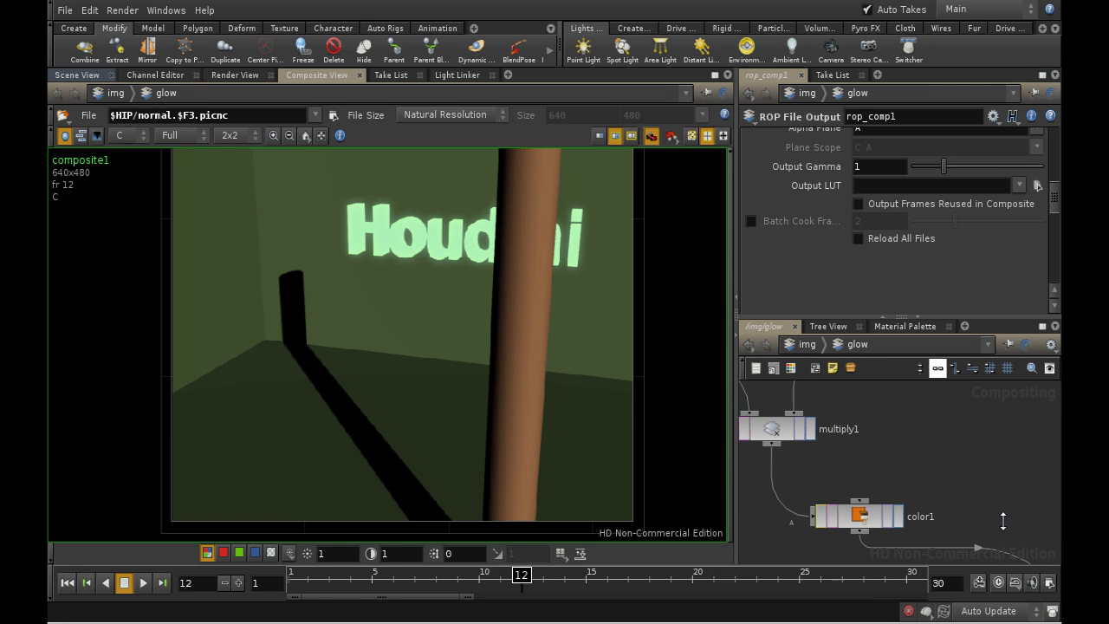
{"action": "scroll", "coordinate": [891, 470], "scroll_direction": "up", "scroll_amount": 3}
{"action": "left_click", "coordinate": [956, 487]}
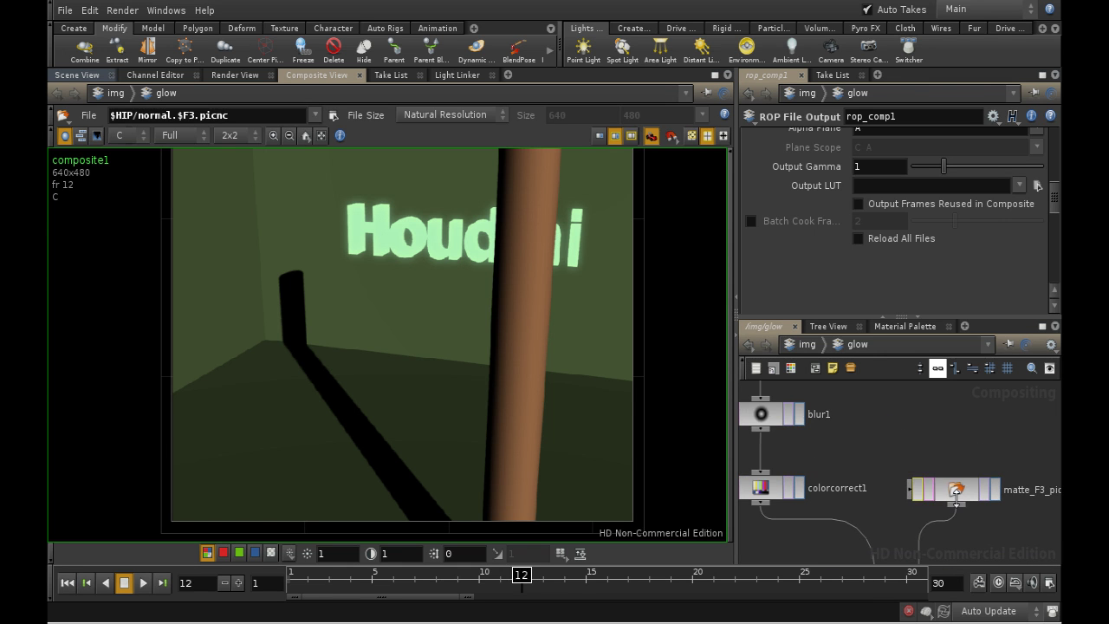